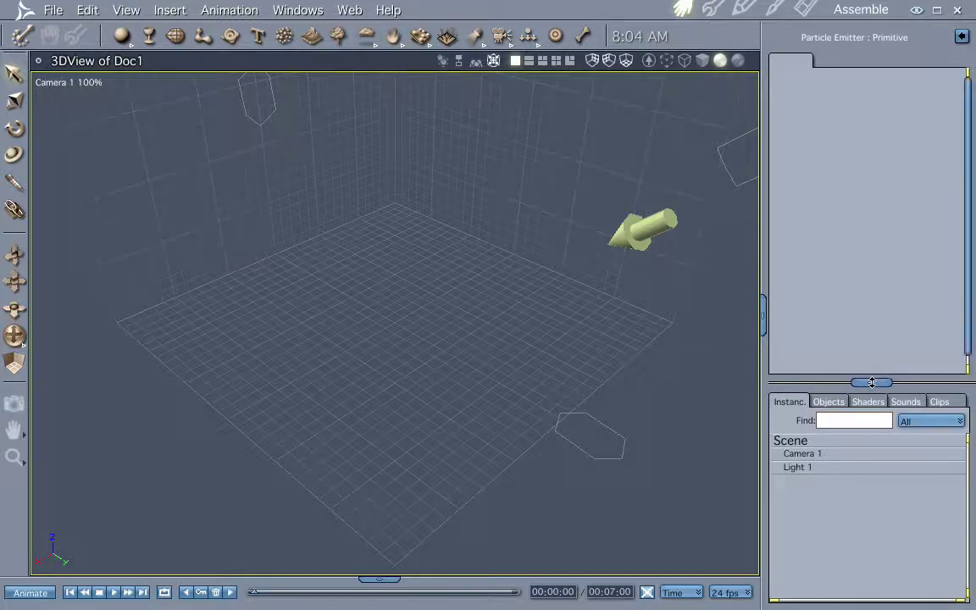
Show the Scene's Interface settings: inches to 2 decimals, 1.00 in nudge, Small magnitude.
left_click(790, 441)
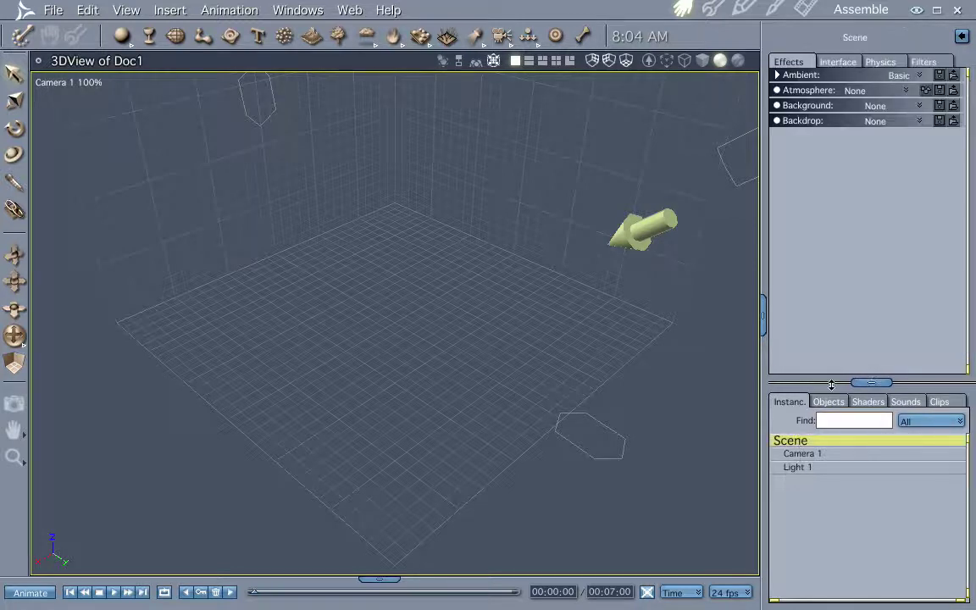
left_click(836, 63)
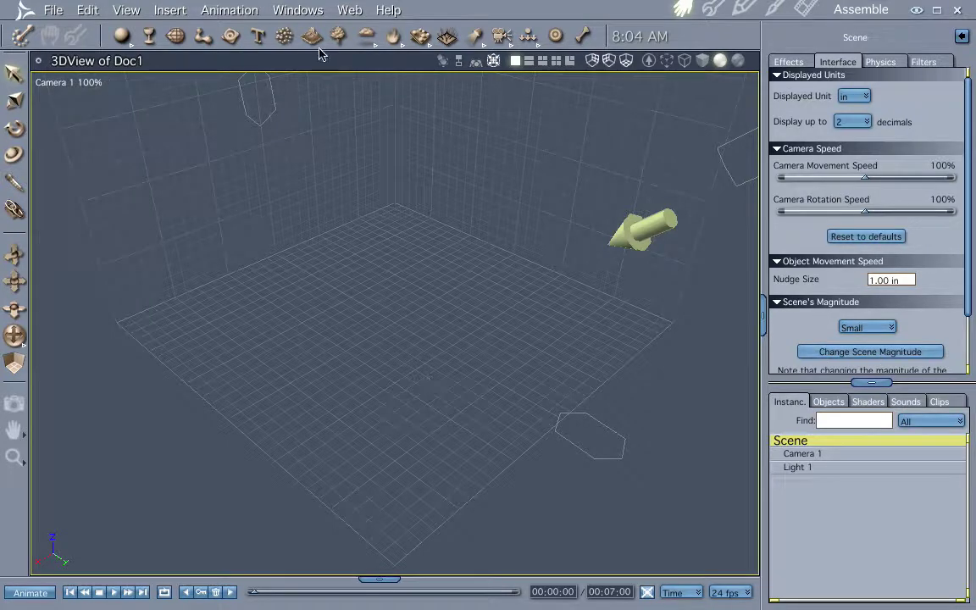
Insert a Particle Emitter into Doc1 and return to the Assemble room's 3D view.
left_click(172, 10)
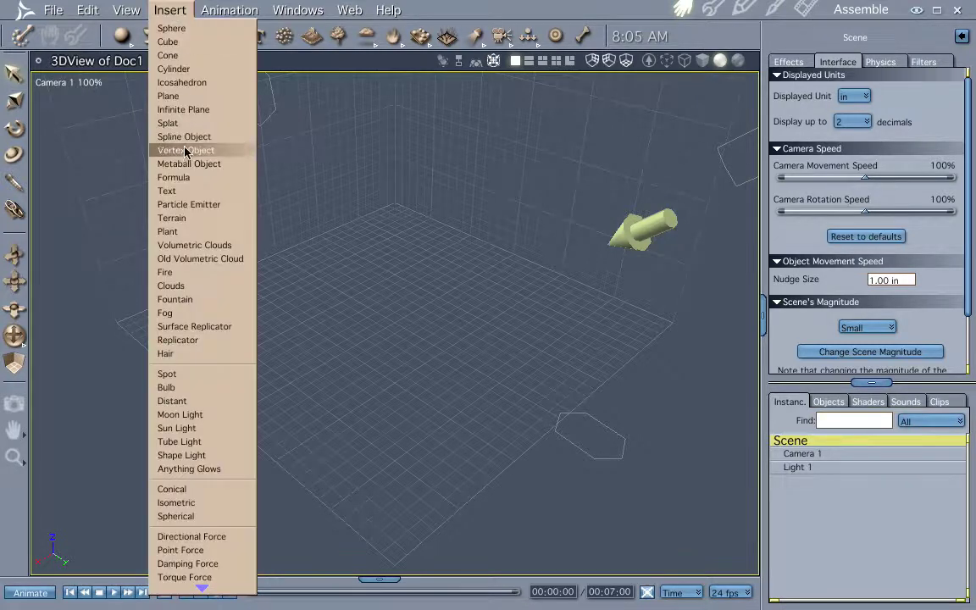
left_click(188, 204)
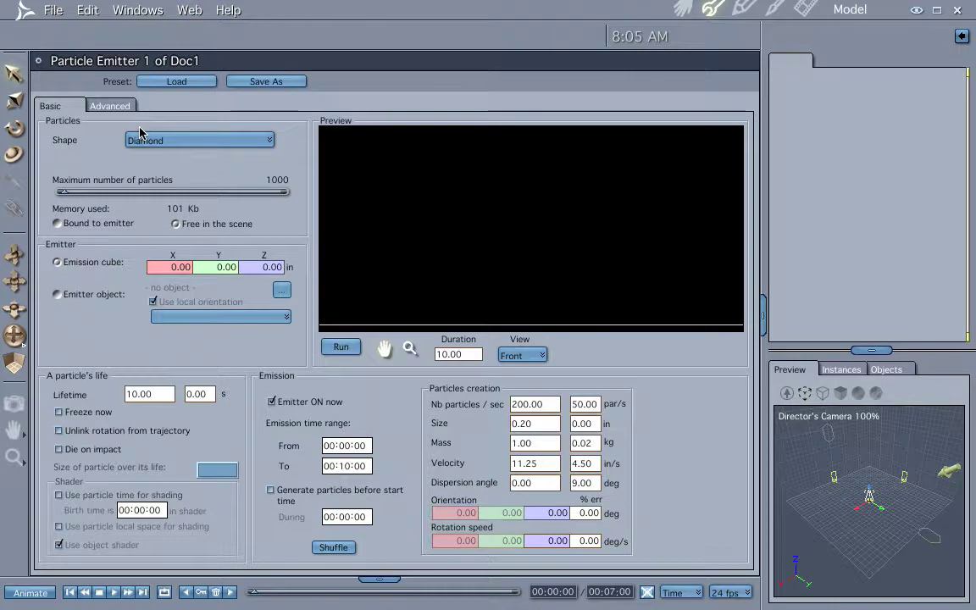
left_click(681, 8)
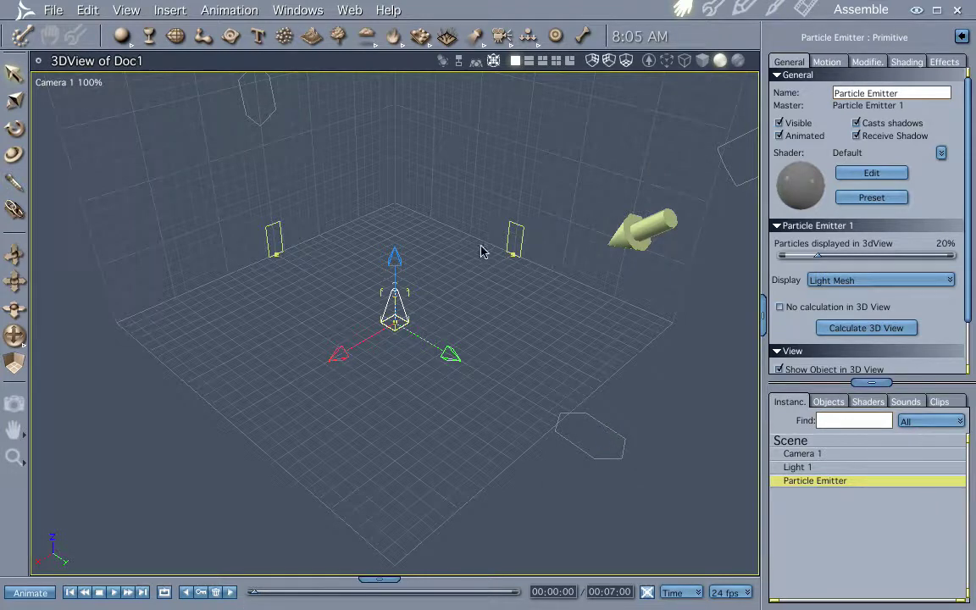
left_click(805, 9)
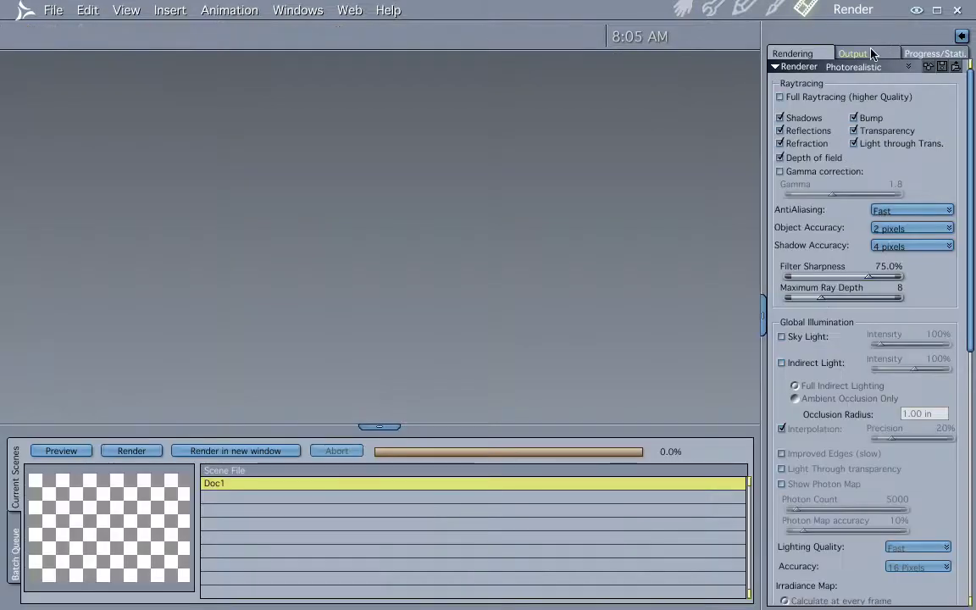
left_click(870, 54)
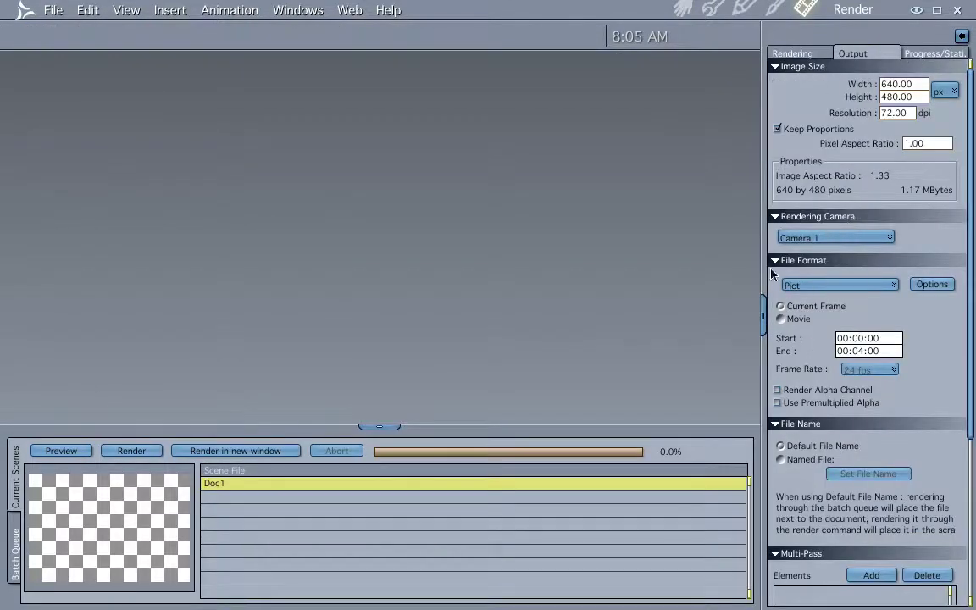
left_click(683, 8)
left_click(394, 593)
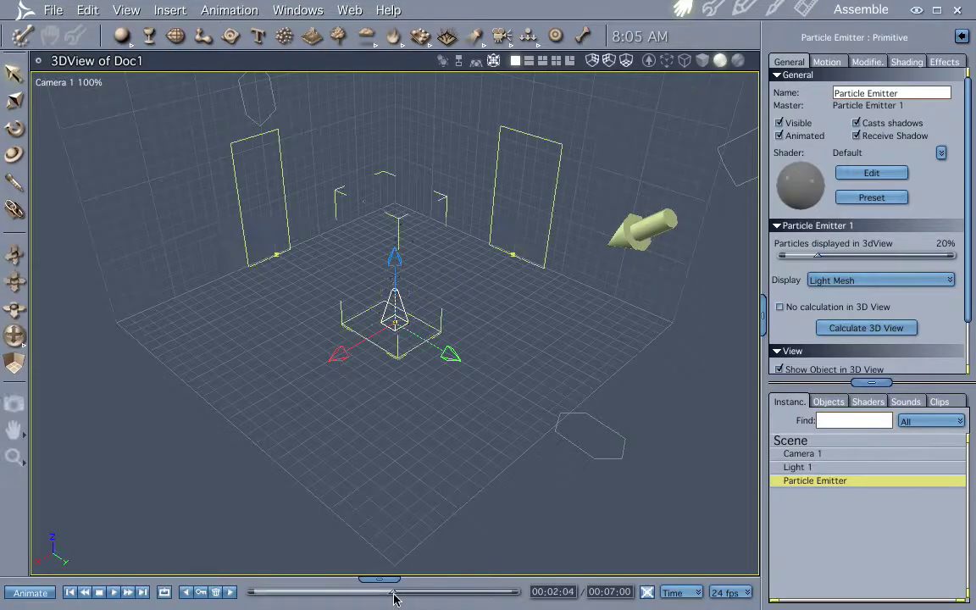
left_click(805, 9)
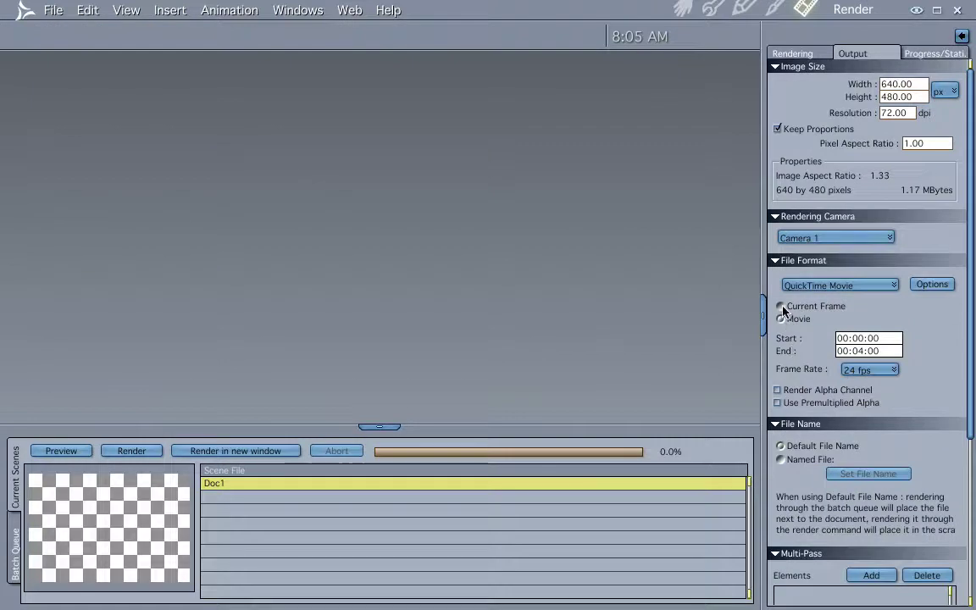
left_click(781, 318)
left_click(682, 9)
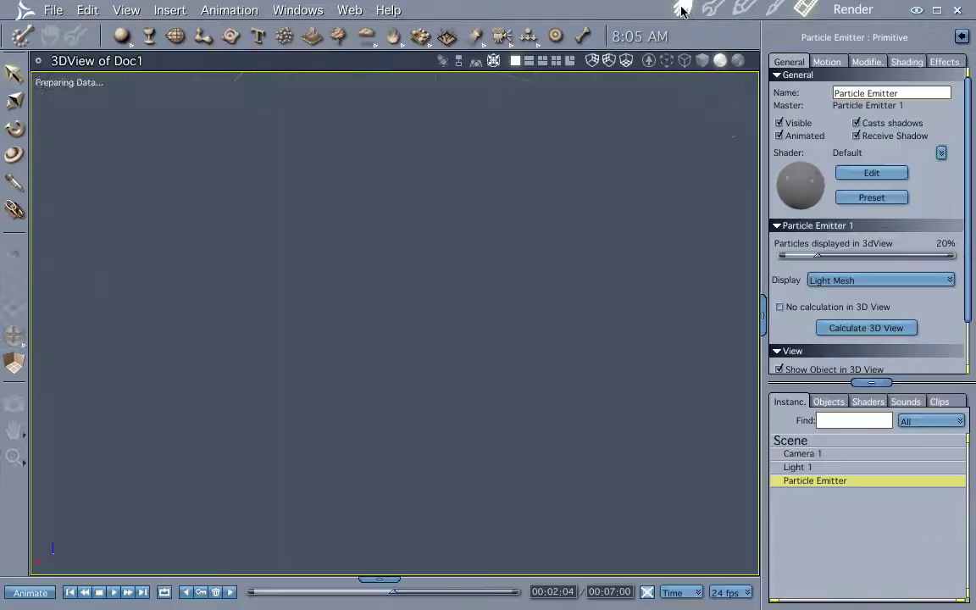
left_click(69, 592)
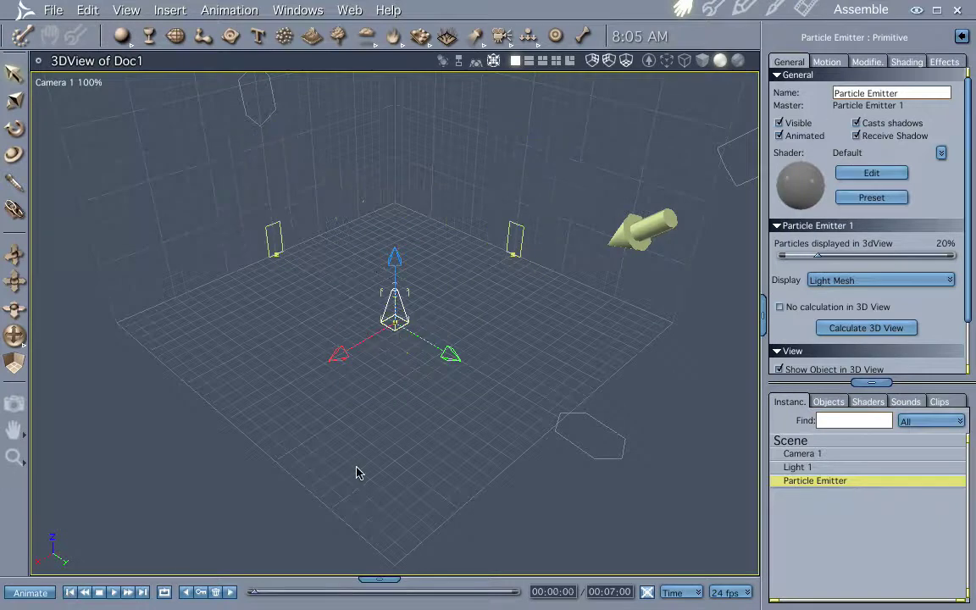
Uncheck Animated on Camera 1, dolly it in on the emitter, then open Particle Emitter 1 in the Model room.
left_click(812, 455)
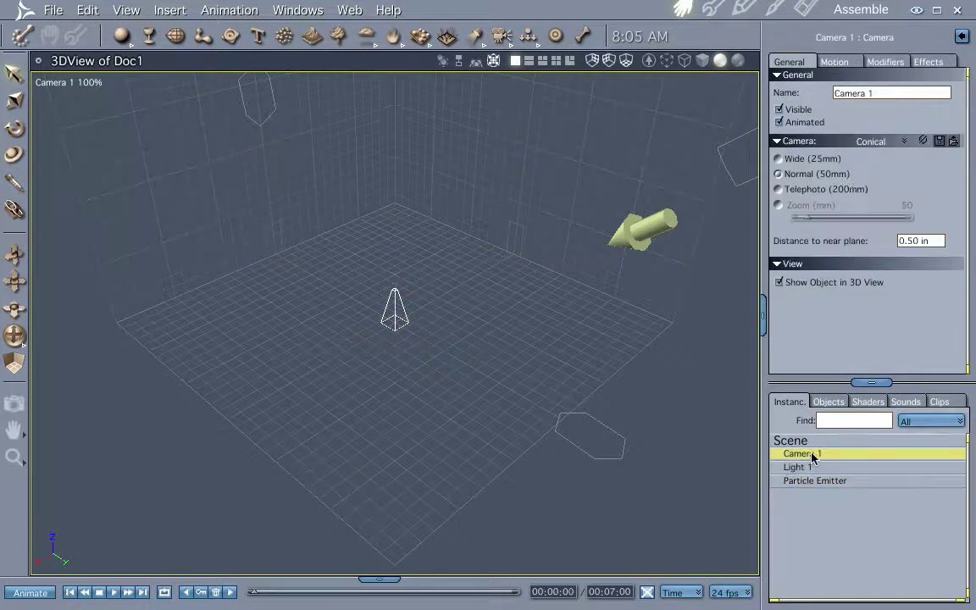
left_click(777, 123)
left_click_drag(414, 383, 402, 226)
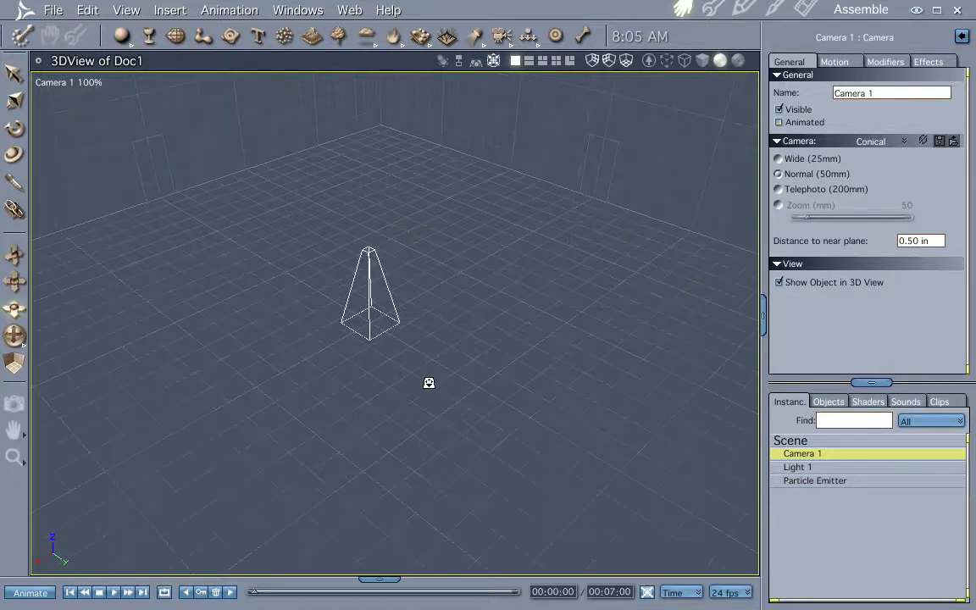
left_click_drag(429, 374, 435, 320)
left_click_drag(464, 219, 469, 333)
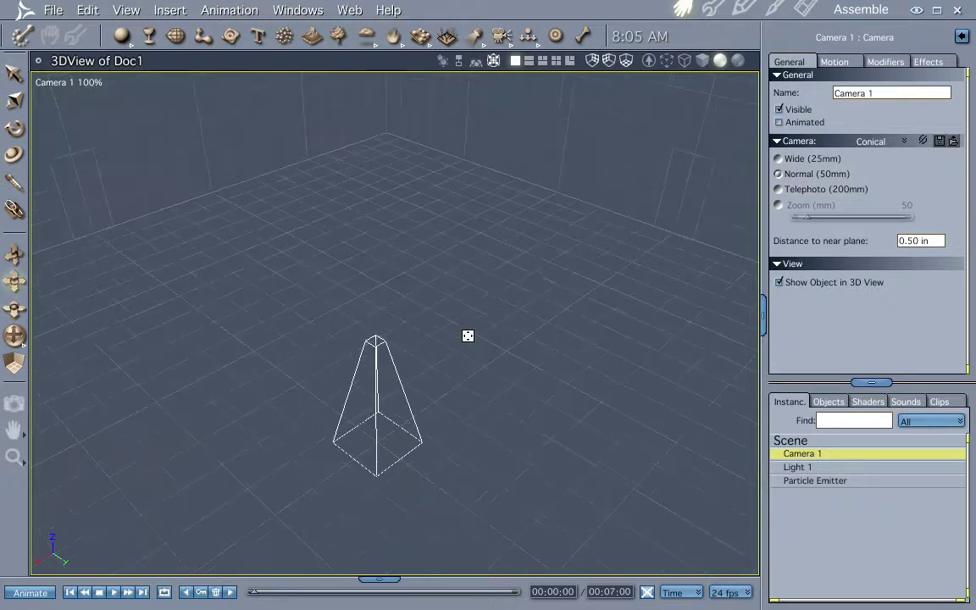
left_click(714, 10)
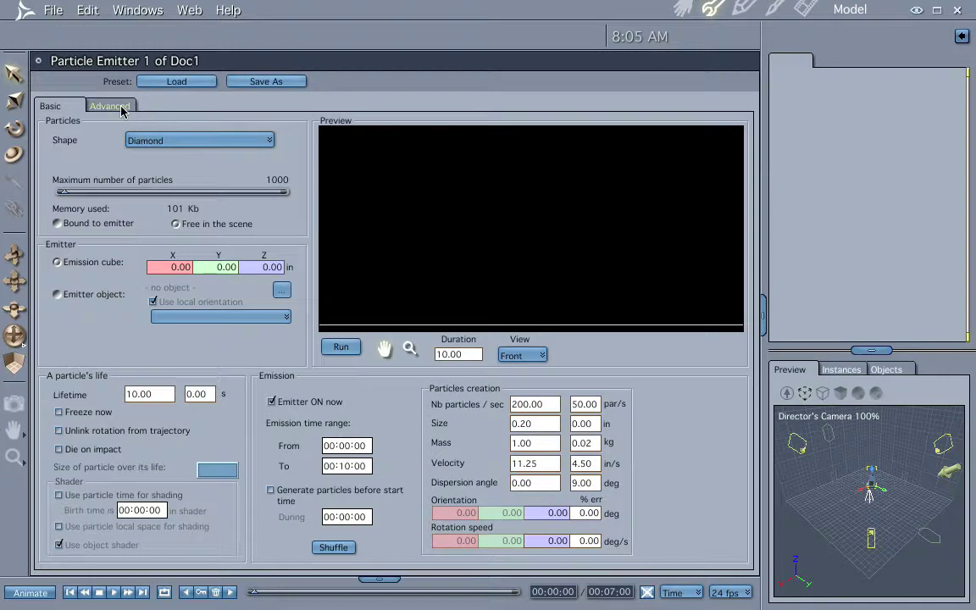
Set Particle Emitter 1's maximum number of particles to 50.
left_click(274, 180)
type("50")
key("Return")
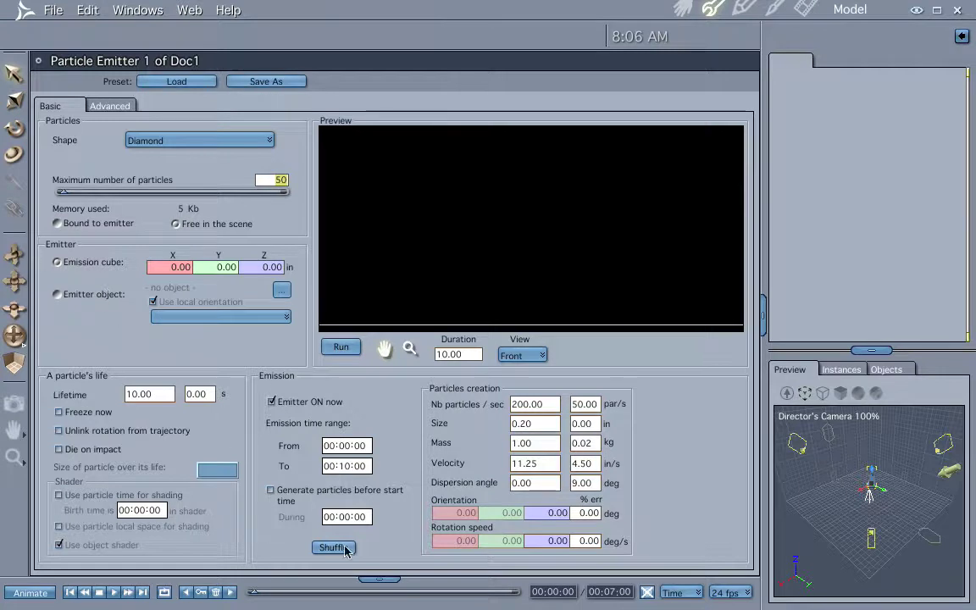
key("Return")
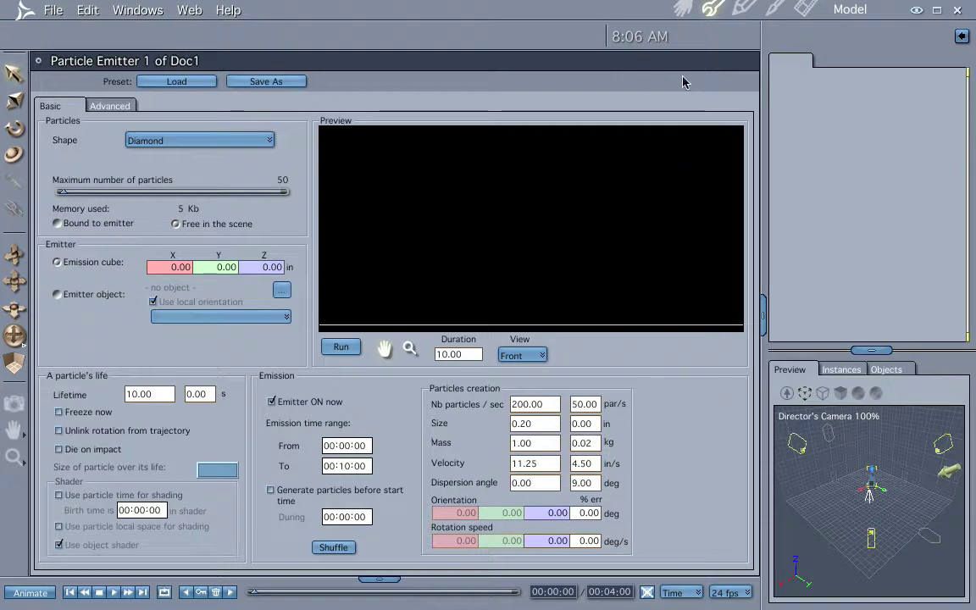
Scrub to 00:01:14, tilt the camera down, and render a test frame as Doc2.pct.
left_click(682, 9)
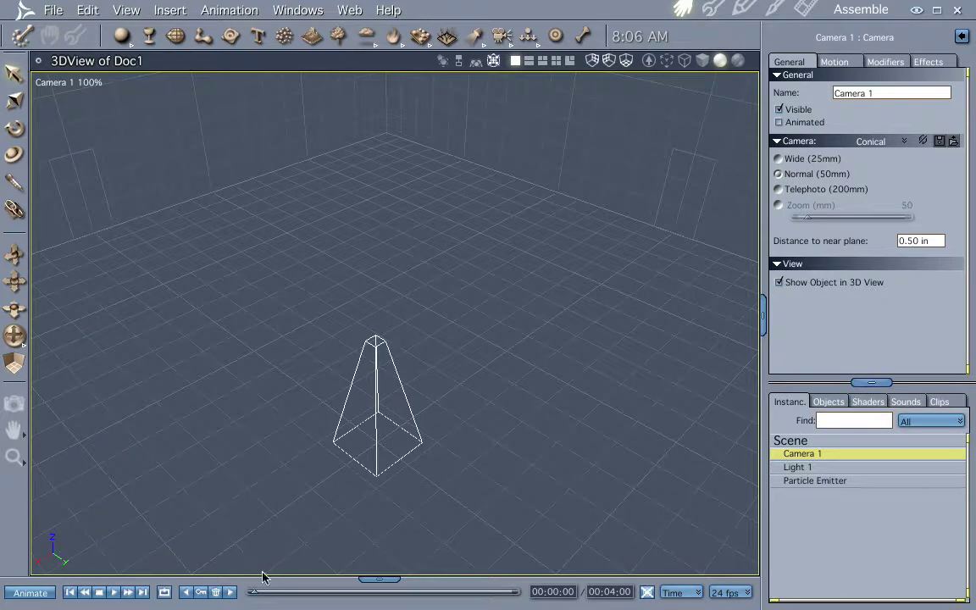
left_click_drag(262, 596, 359, 599)
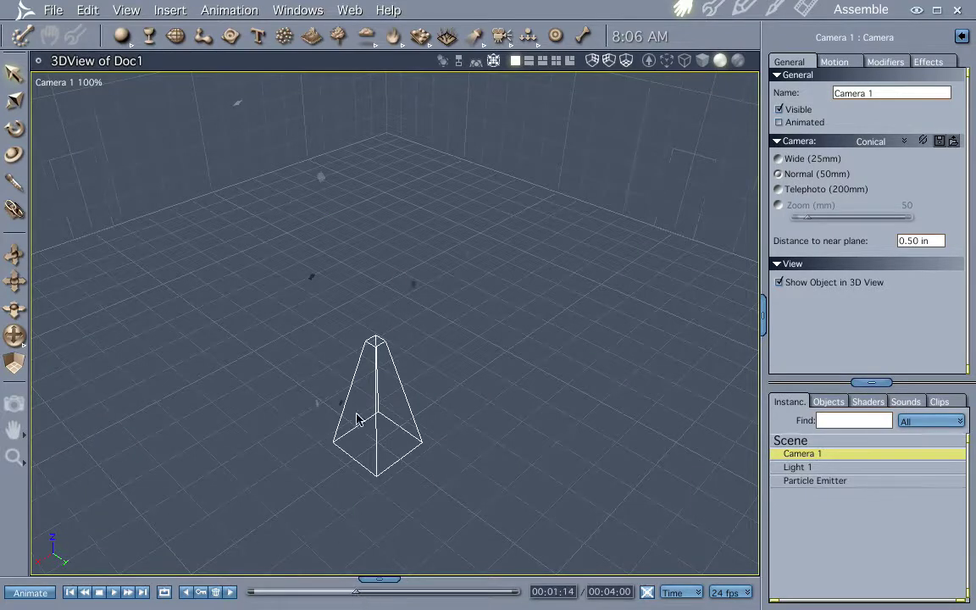
left_click_drag(499, 438, 477, 389)
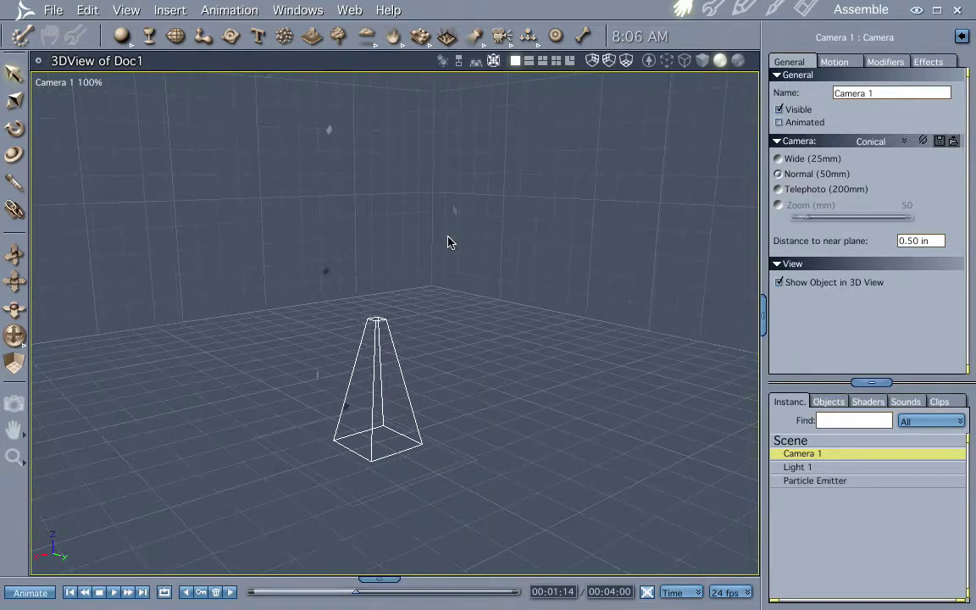
left_click(796, 22)
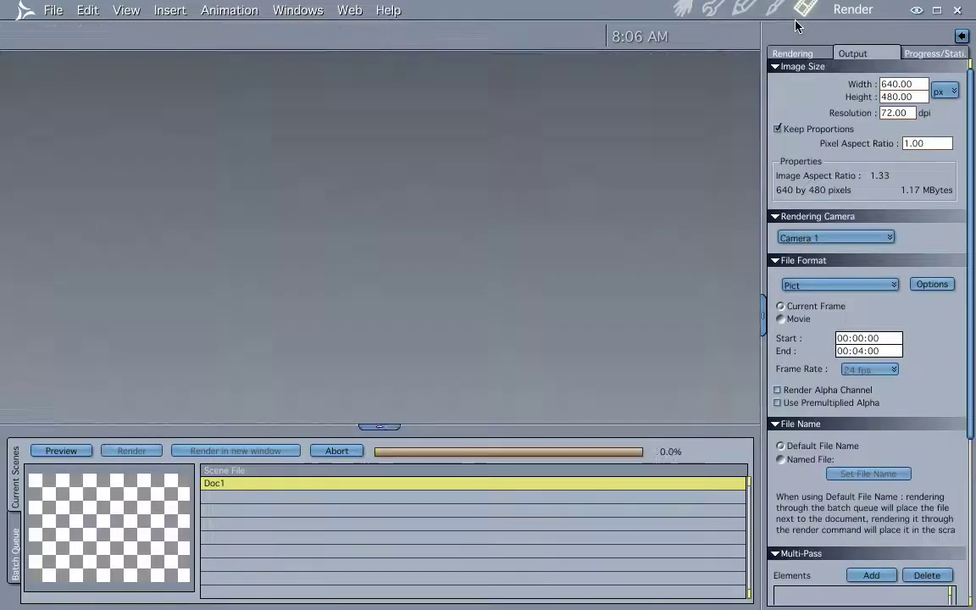
left_click(678, 12)
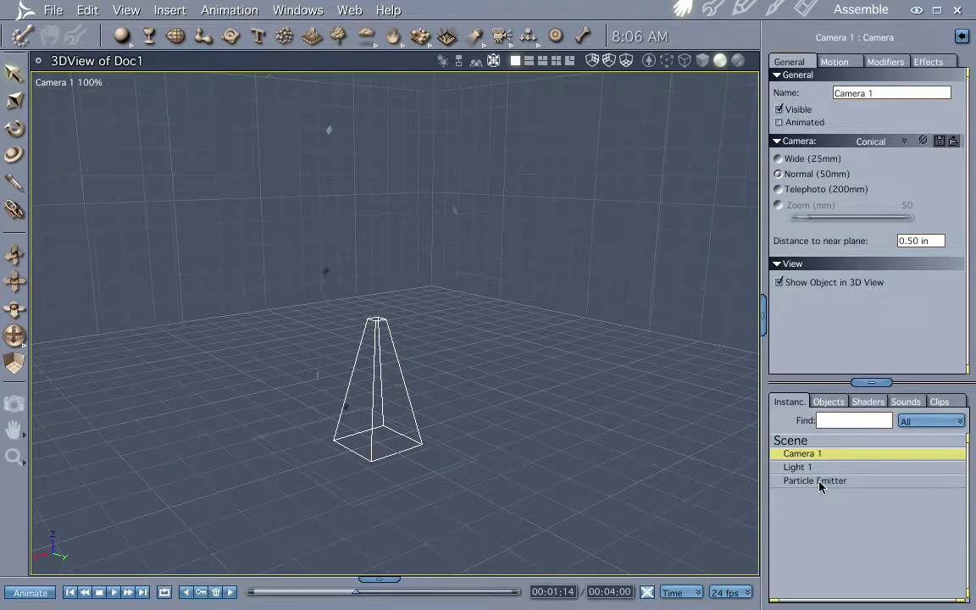
Switch to the Front view and add a Plane primitive scaled down to a small square.
left_click(94, 85)
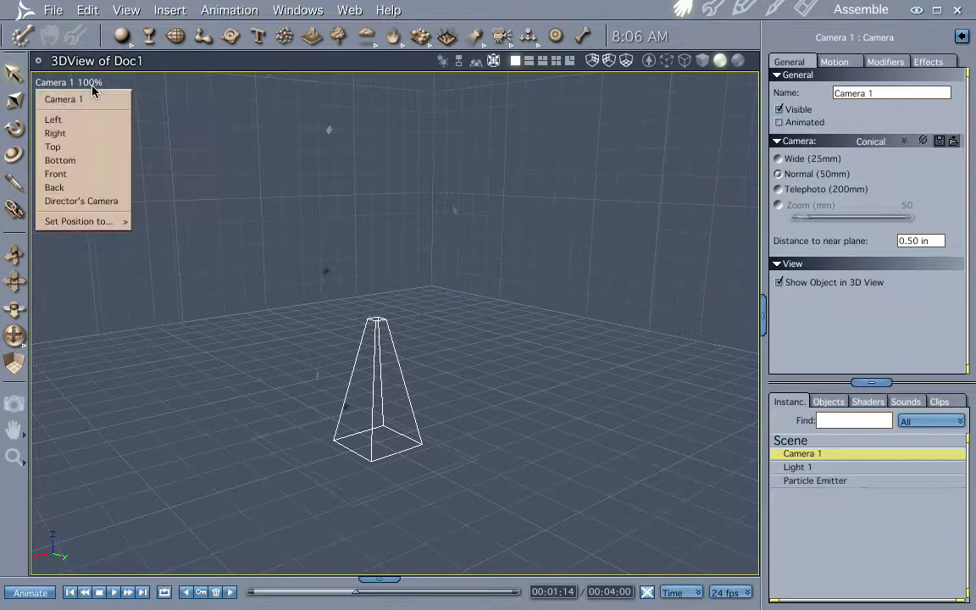
left_click(88, 174)
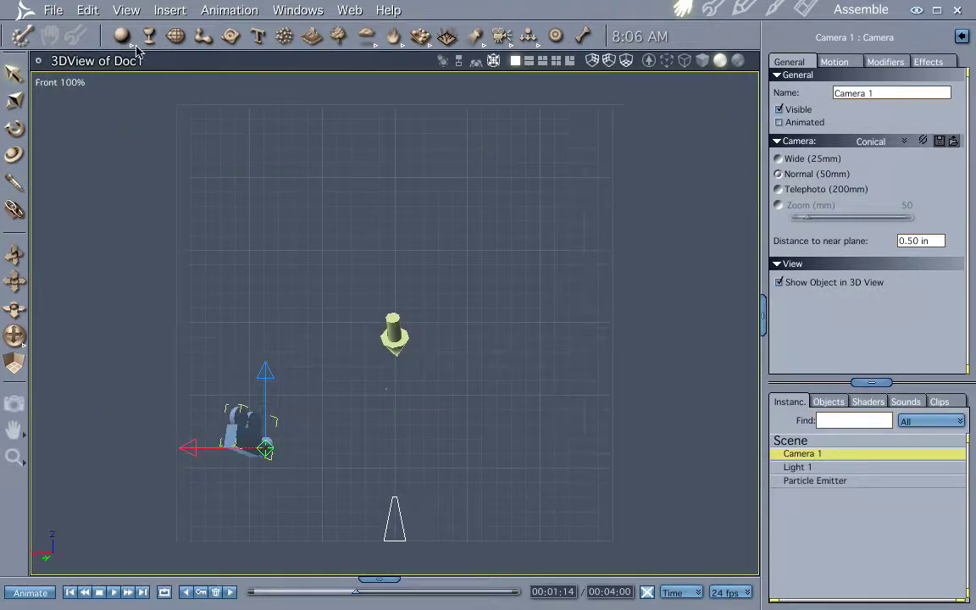
left_click_drag(122, 37, 124, 195)
left_click(212, 150)
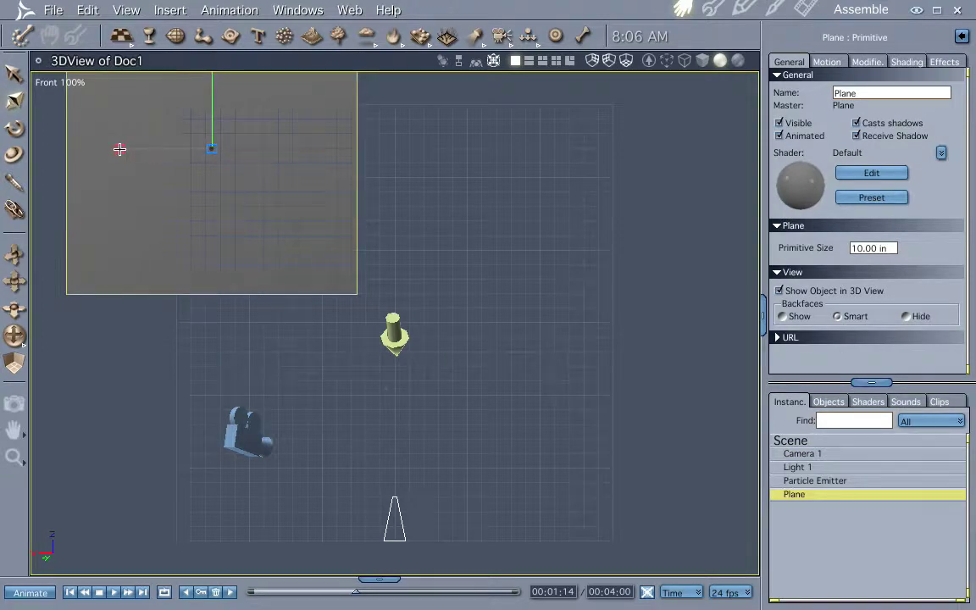
mouse_move(119, 149)
left_mouse_down()
mouse_move(175, 150)
mouse_move(122, 150)
left_mouse_up()
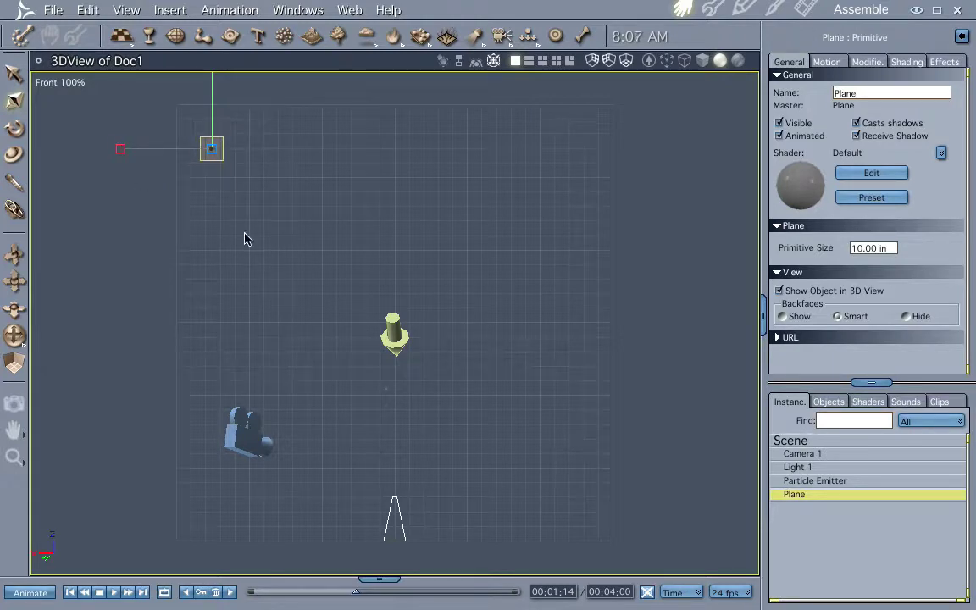
Duplicate the plane three times into a row of four evenly spaced planes.
key("m")
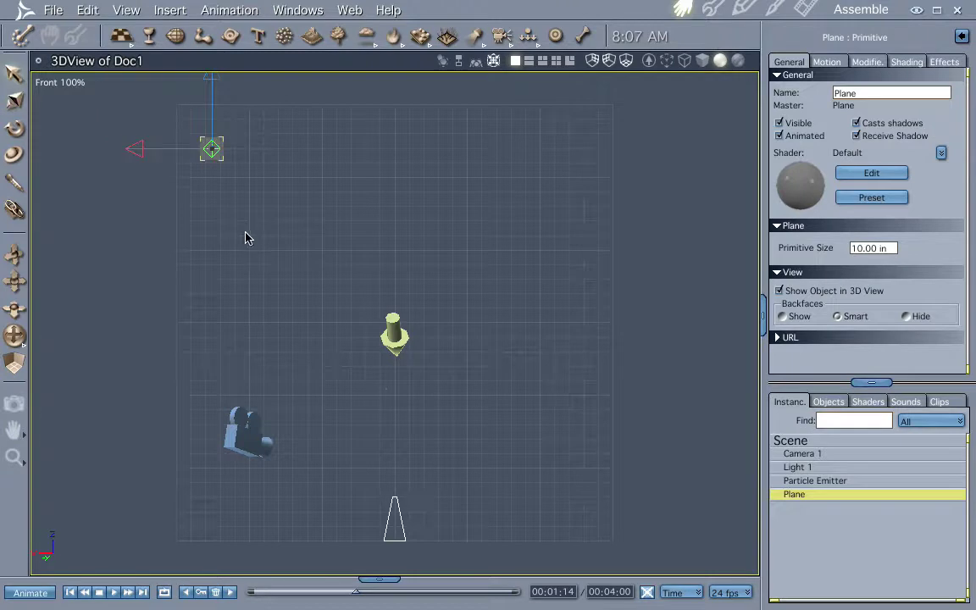
key("ctrl+d")
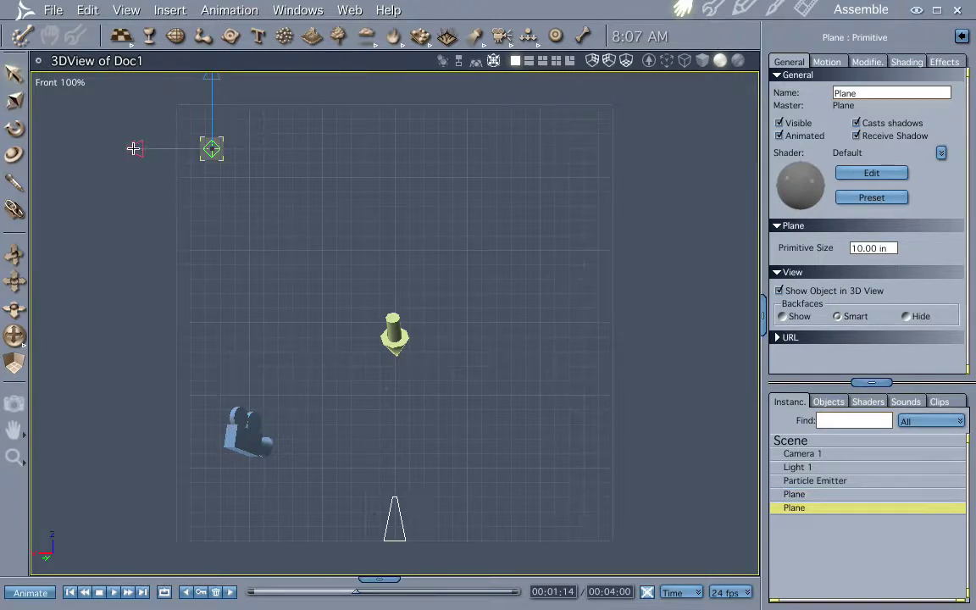
left_click_drag(134, 151, 220, 150)
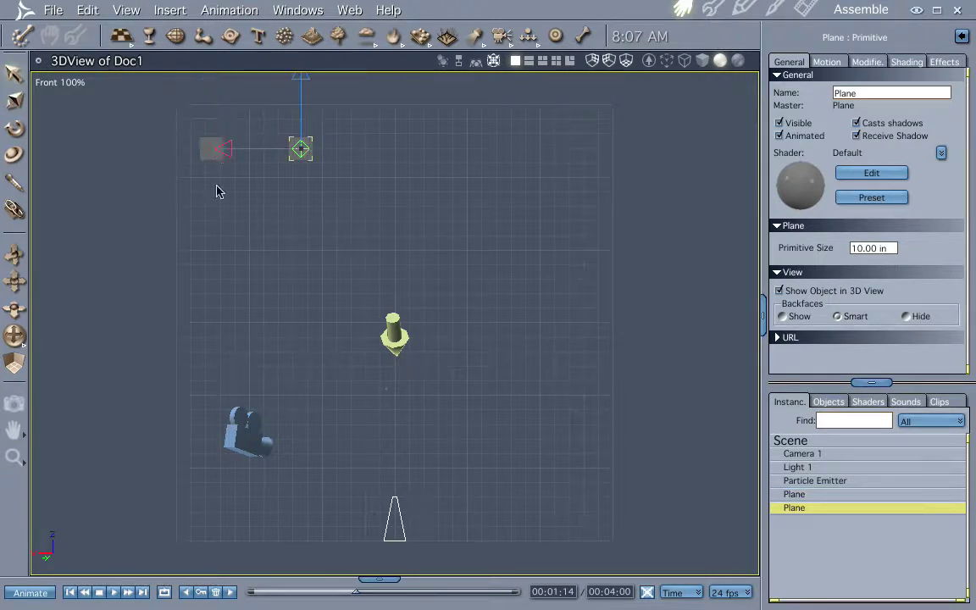
key("ctrl+d")
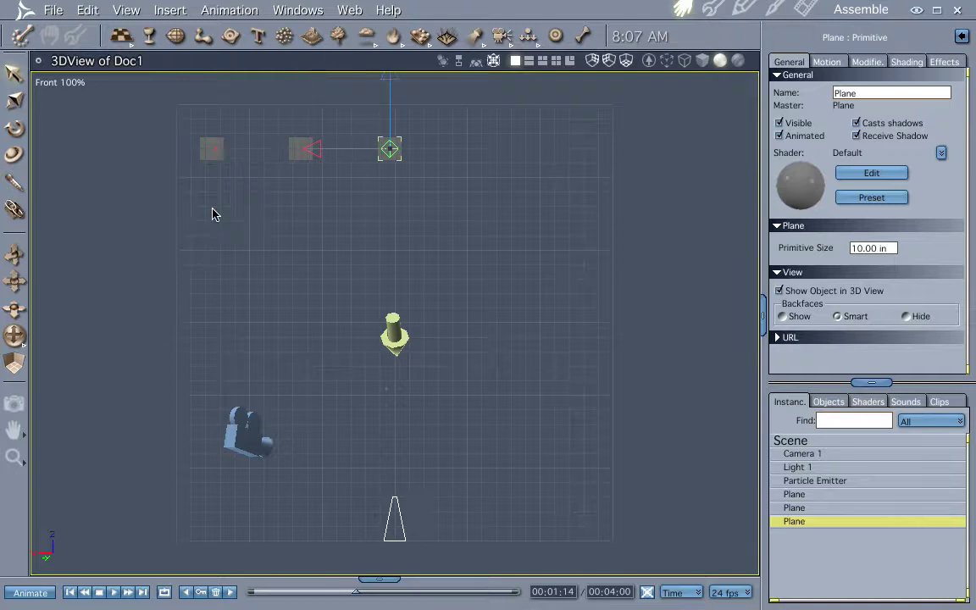
key("ctrl+d")
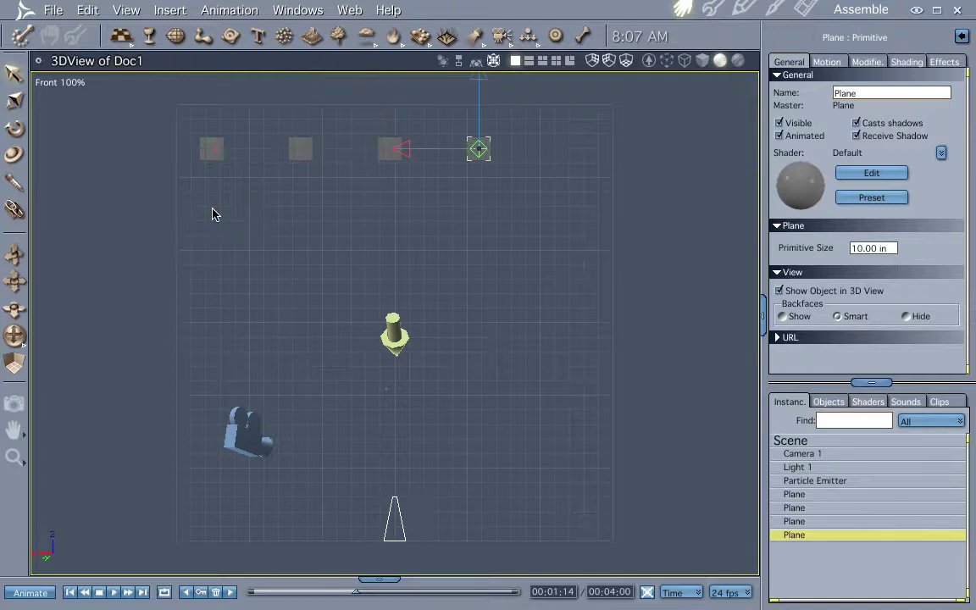
Name the planes Plane1, Plane2 and Plane3, then show the scene's Shaders list.
left_click(810, 494)
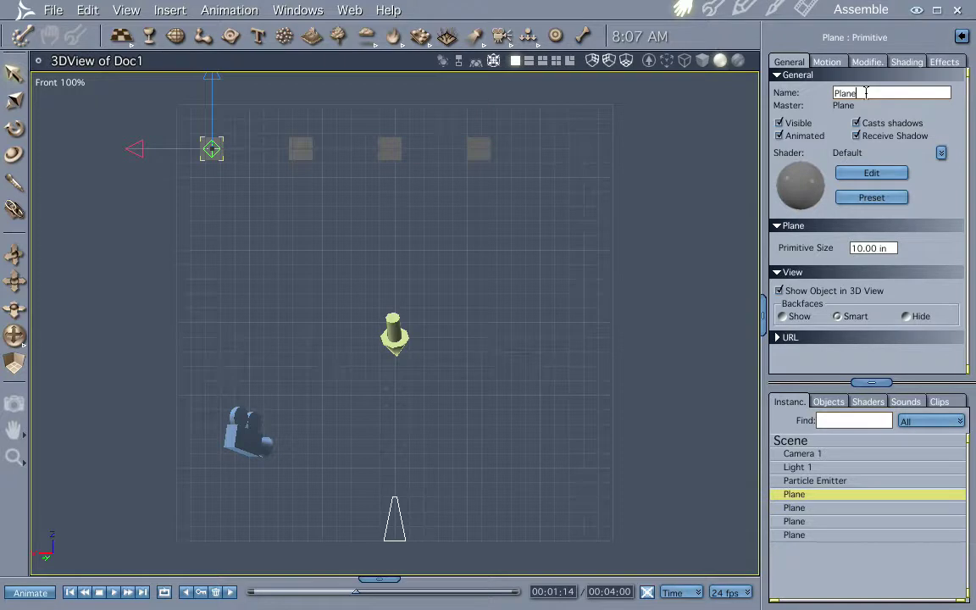
left_click(815, 510)
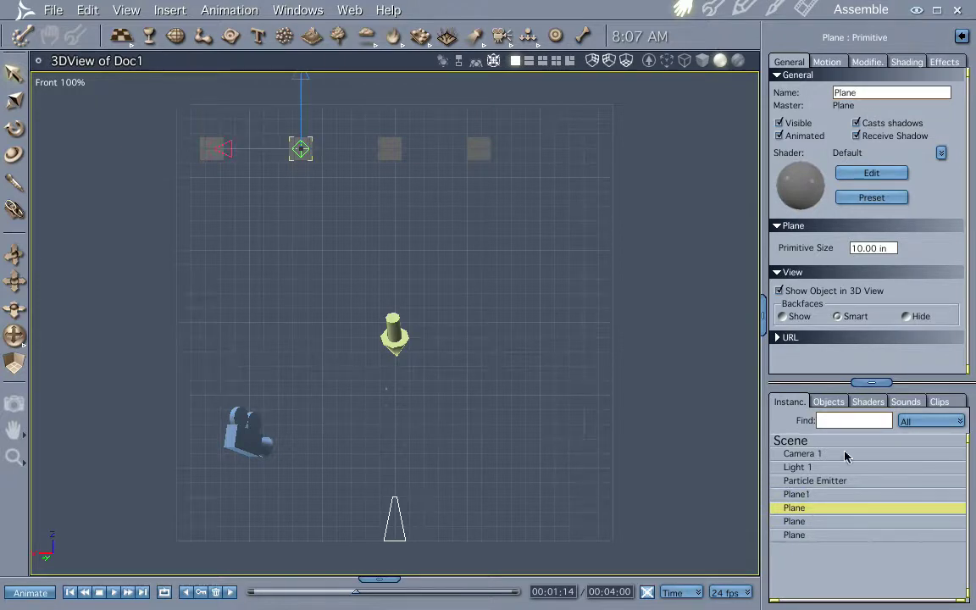
left_click(863, 93)
type("2")
left_click(840, 521)
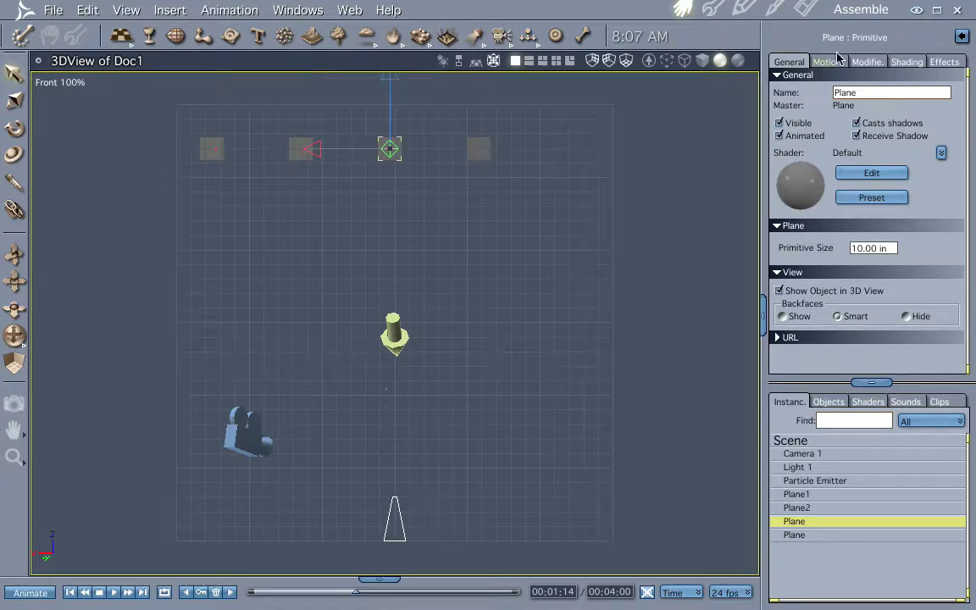
left_click(862, 93)
type("3")
left_click(819, 534)
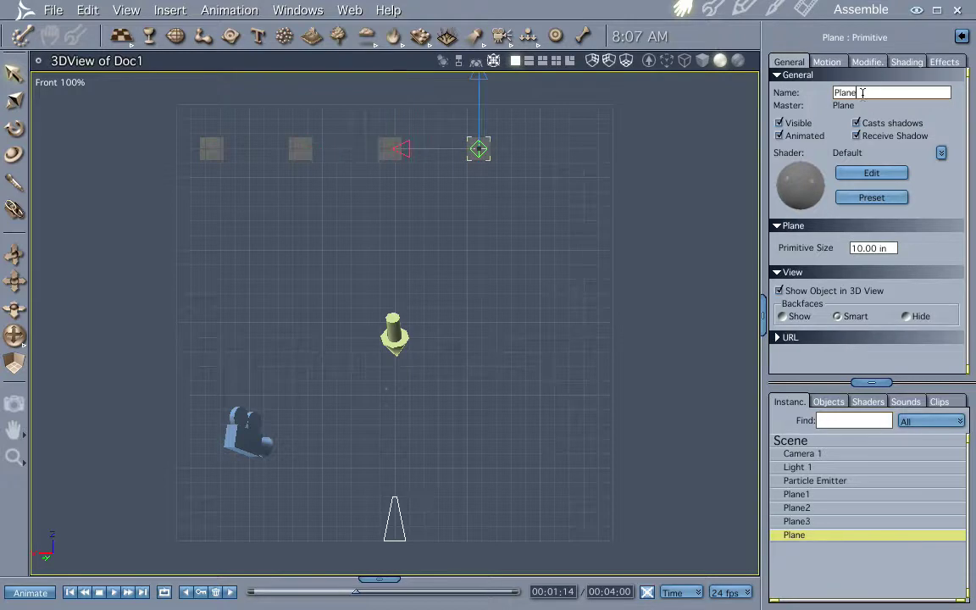
left_click(867, 403)
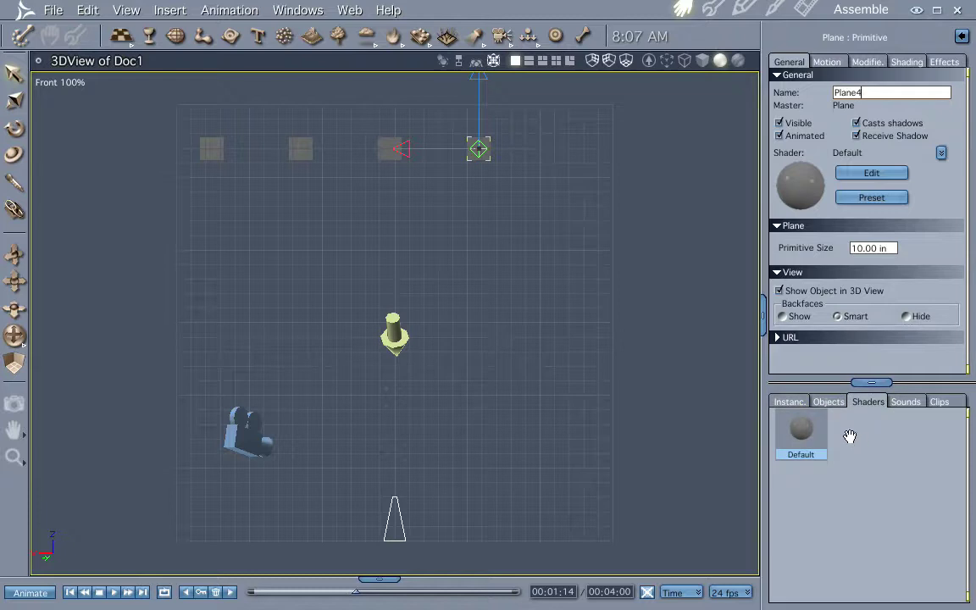
Add master shaders Shader, Shader 1, Shader 2 and Shader 3 alongside Default.
right_click(854, 436)
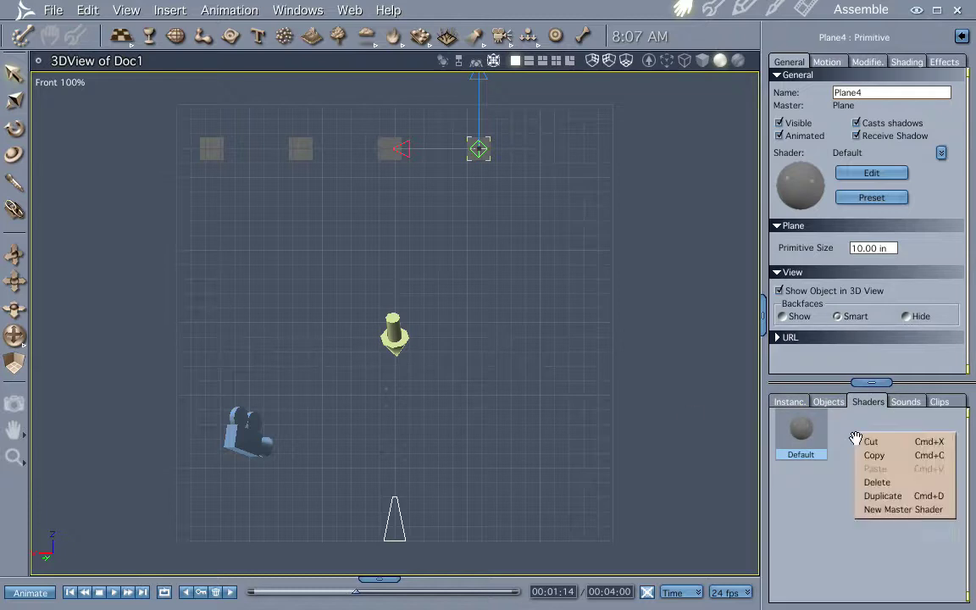
left_click(882, 513)
right_click(878, 507)
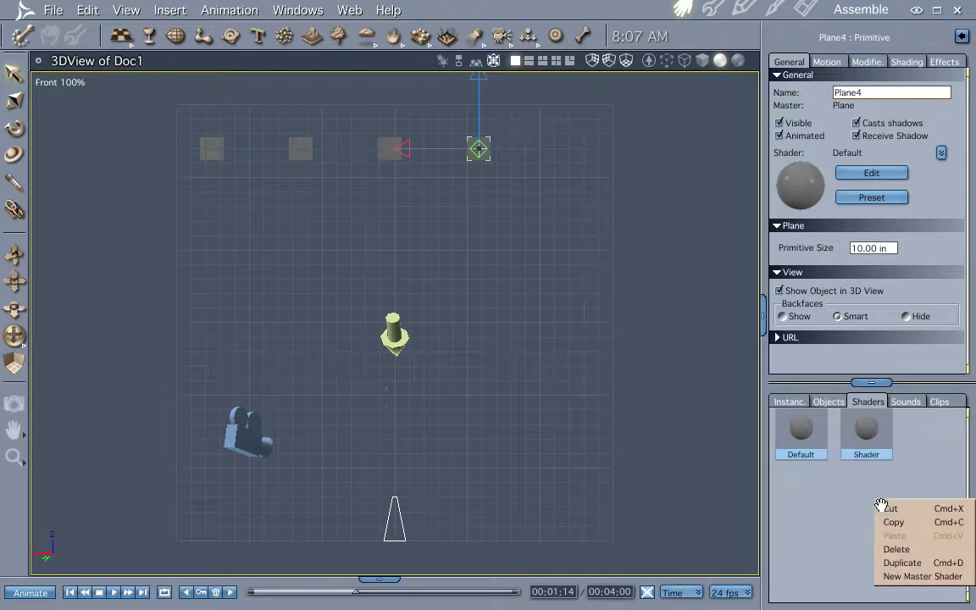
left_click(889, 577)
right_click(837, 542)
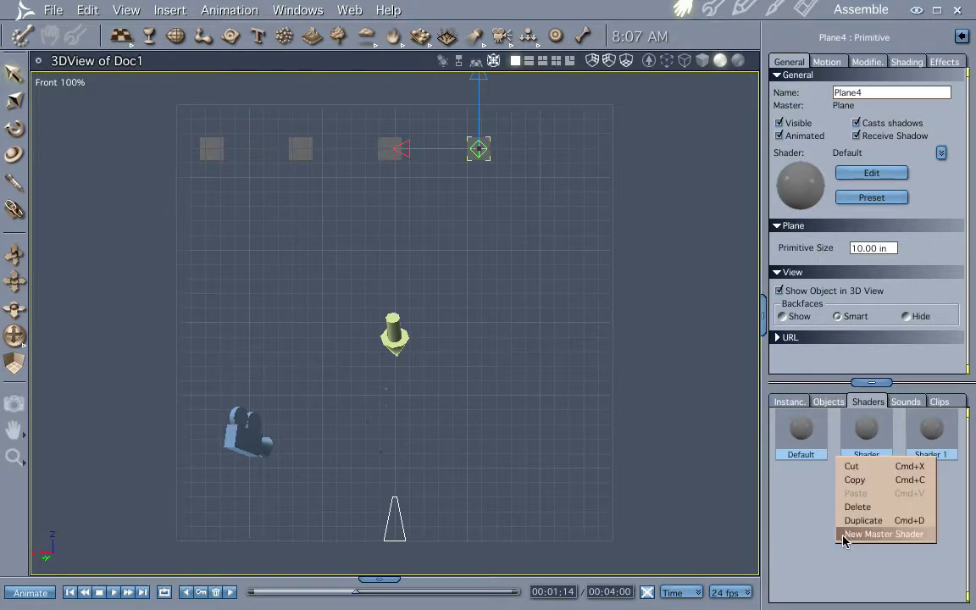
left_click(843, 536)
right_click(840, 544)
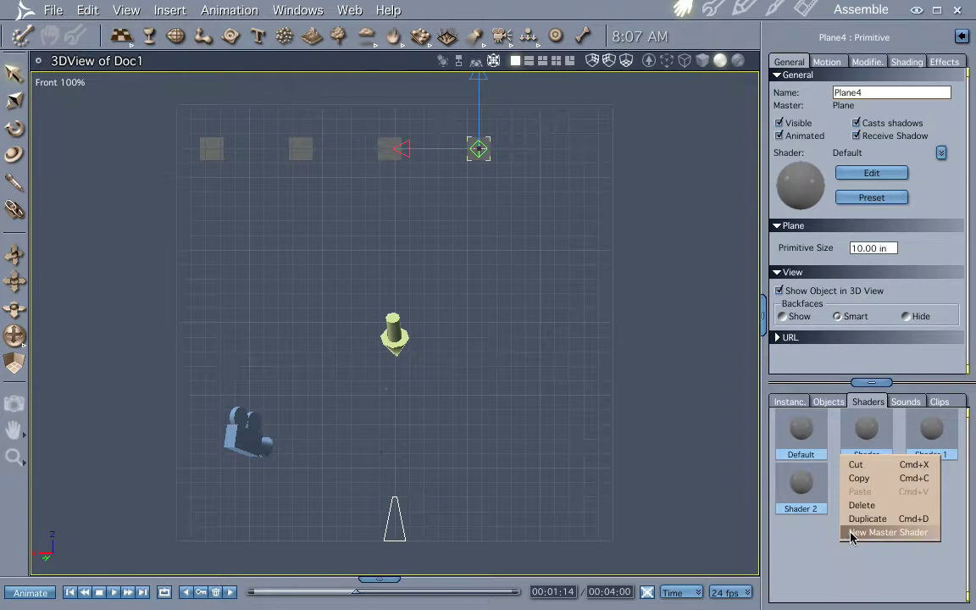
left_click(853, 534)
Set Shader's Color channel to a texture map using the Doc2.tif starburst image.
double_click(866, 432)
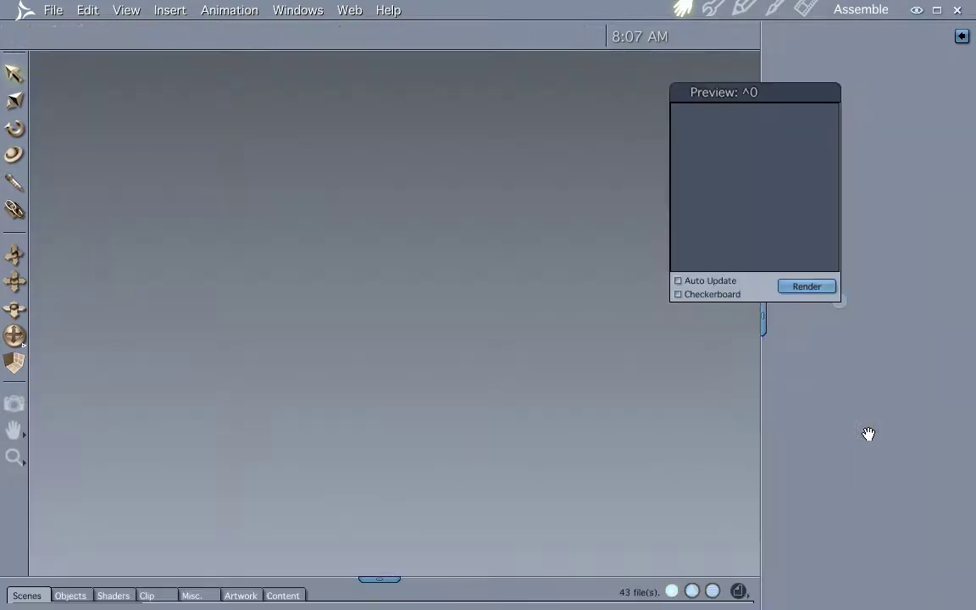
left_click(85, 139)
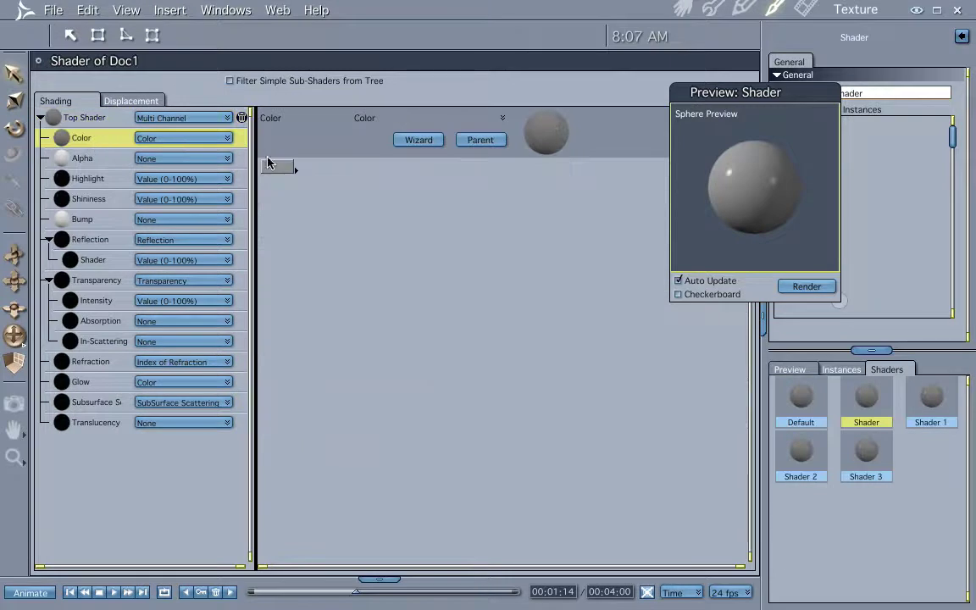
left_click(190, 140)
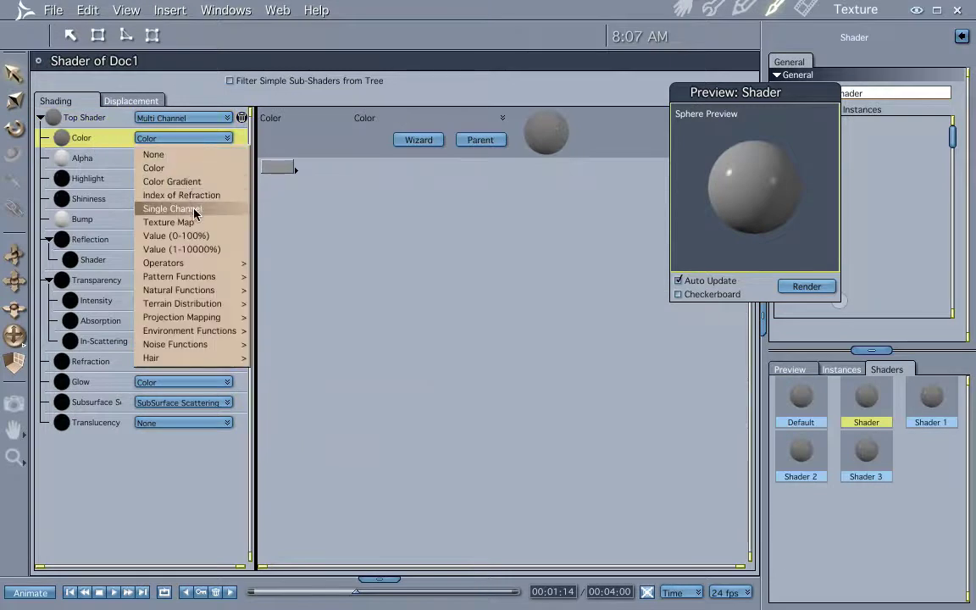
left_click(195, 222)
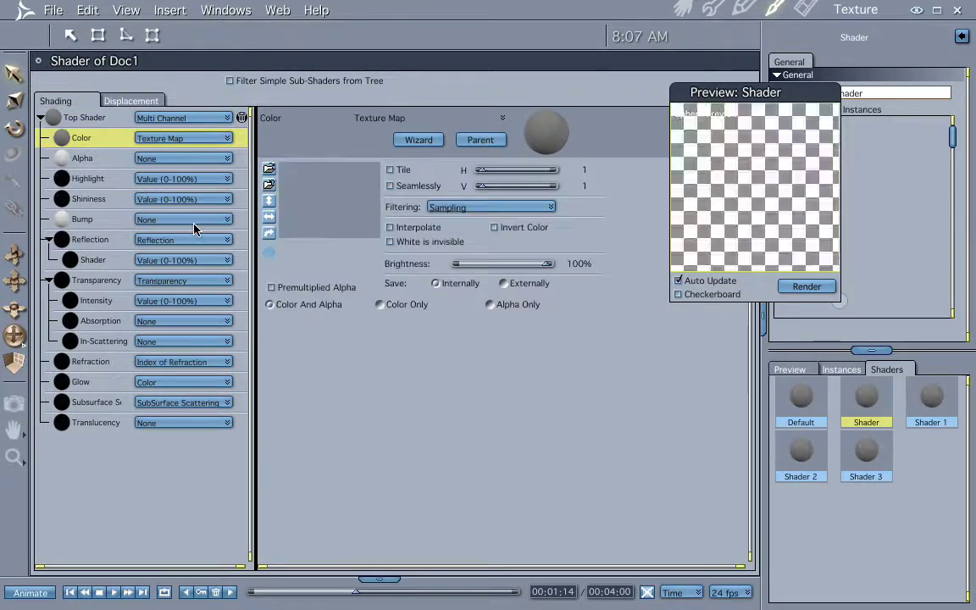
left_click(271, 170)
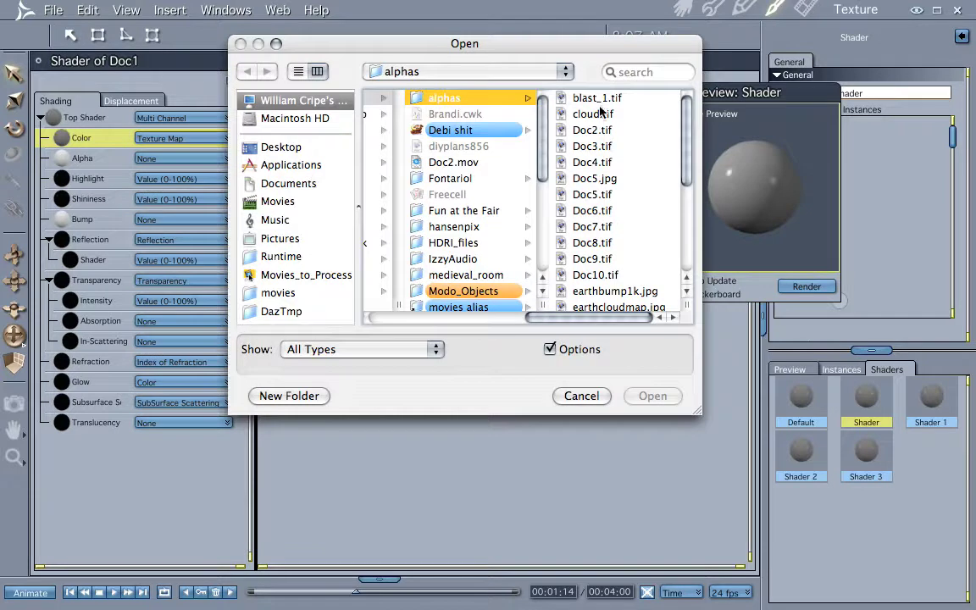
left_click(598, 129)
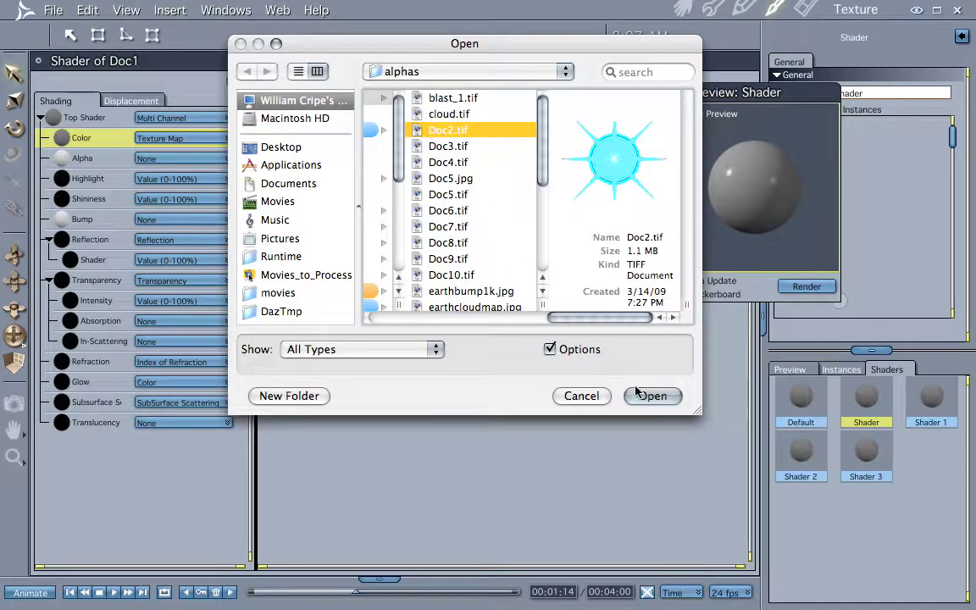
left_click(643, 400)
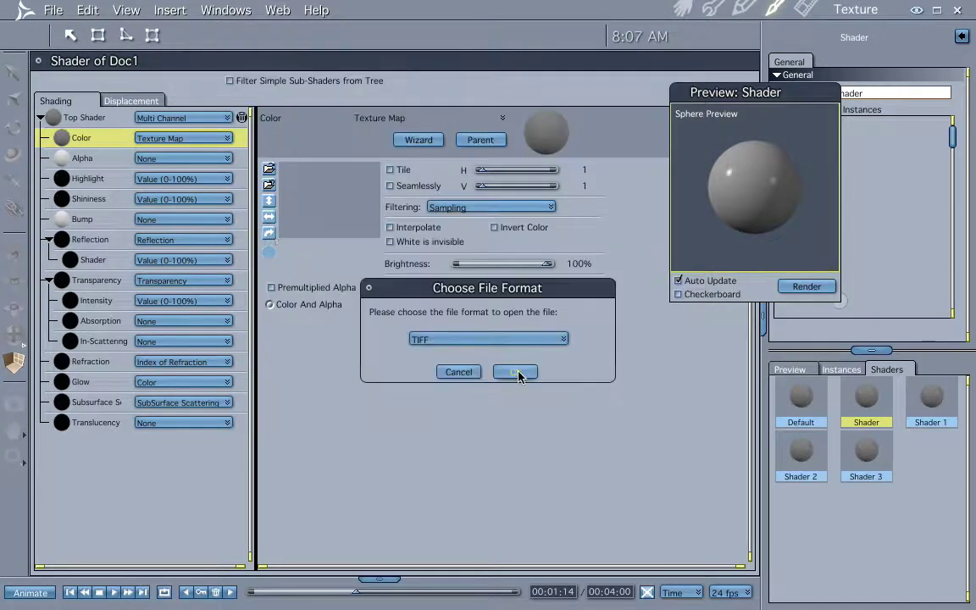
left_click(519, 371)
Copy the Doc2.tif Color texture onto Shader's Glow channel.
right_click(89, 143)
left_click(98, 153)
left_click(99, 383)
right_click(99, 383)
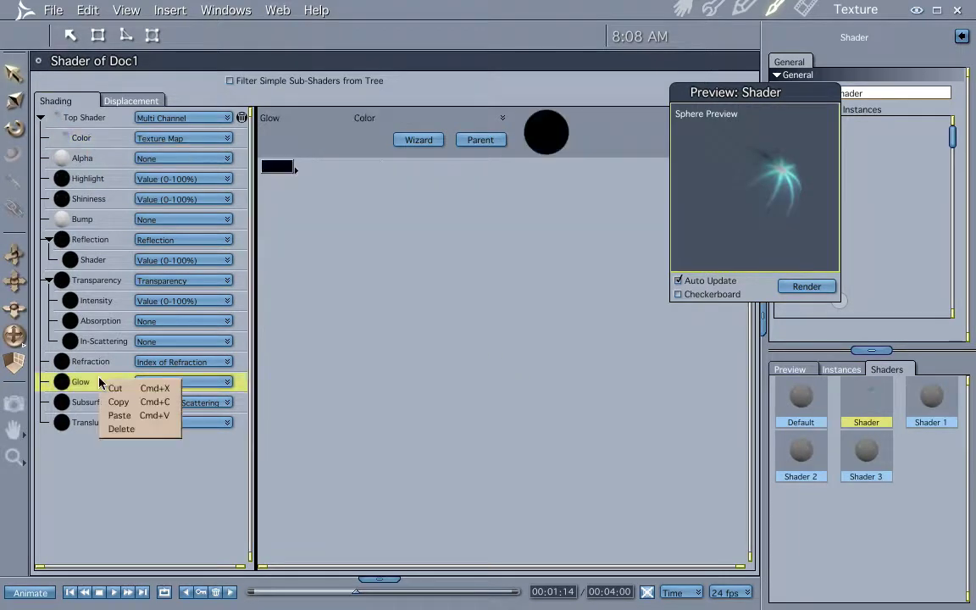
left_click(119, 415)
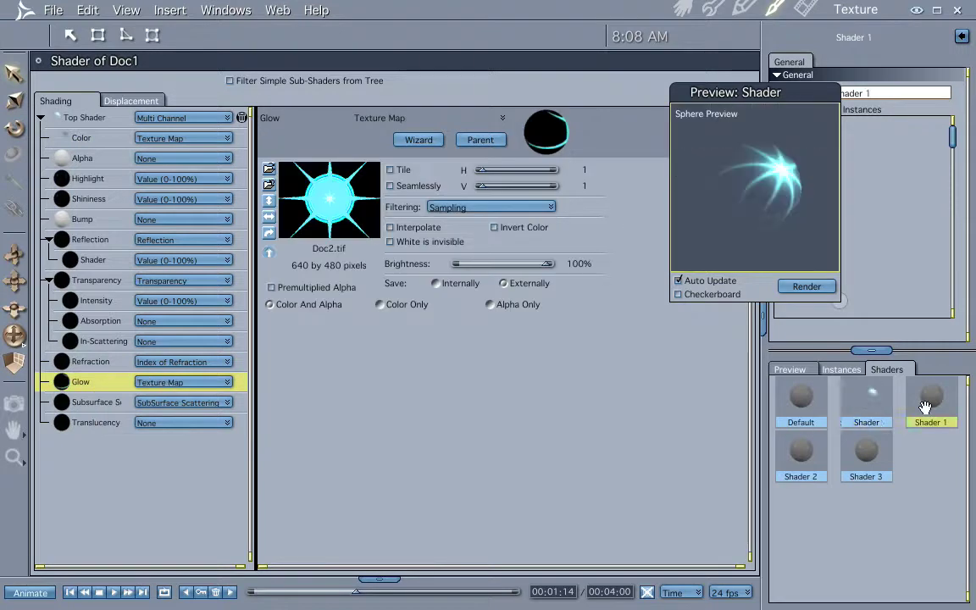
left_click(925, 409)
Give Shader 1 a Color texture map using the cyan circle image Doc3.tif.
left_click(166, 142)
left_click(166, 144)
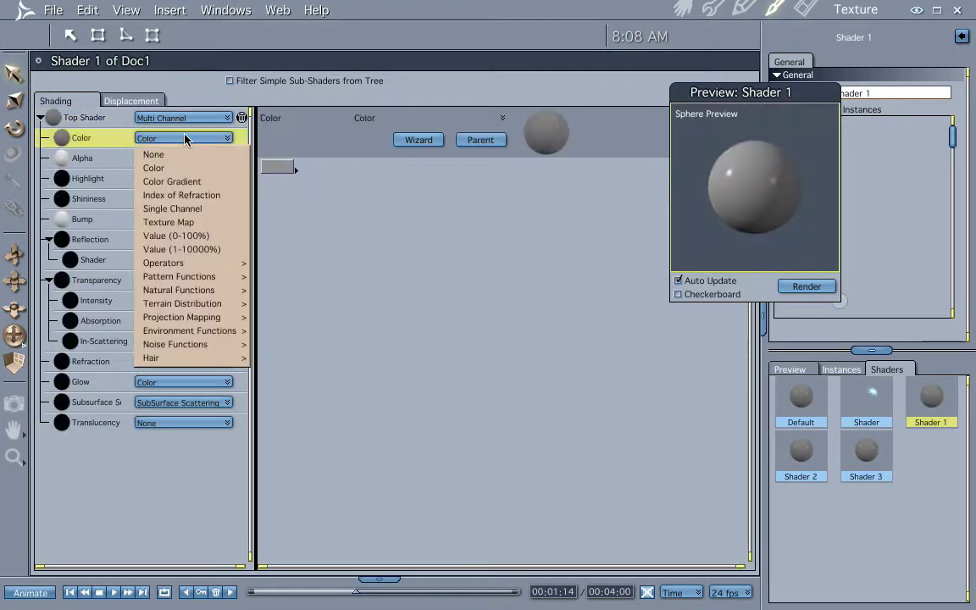
left_click(193, 218)
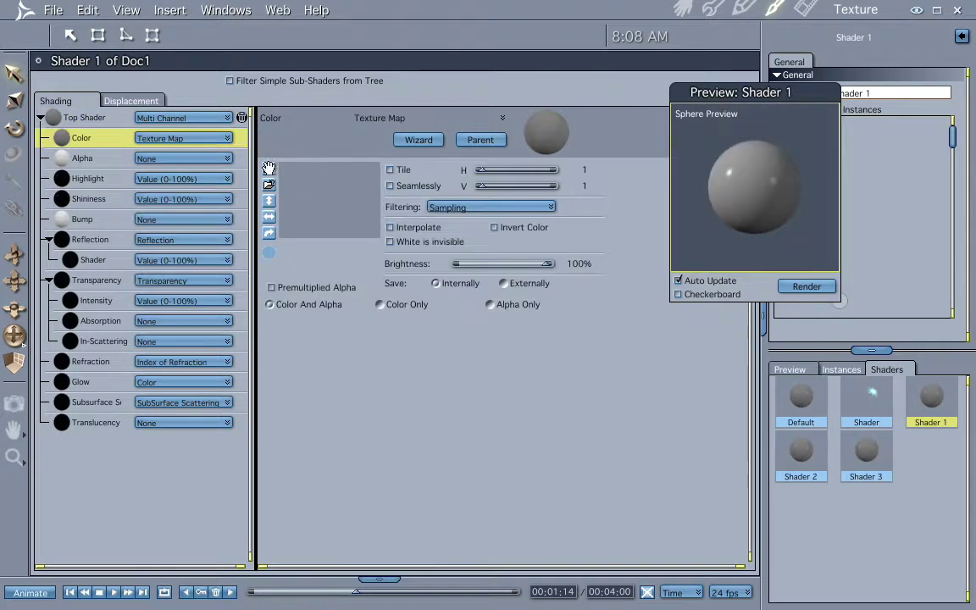
left_click(269, 168)
left_click(611, 163)
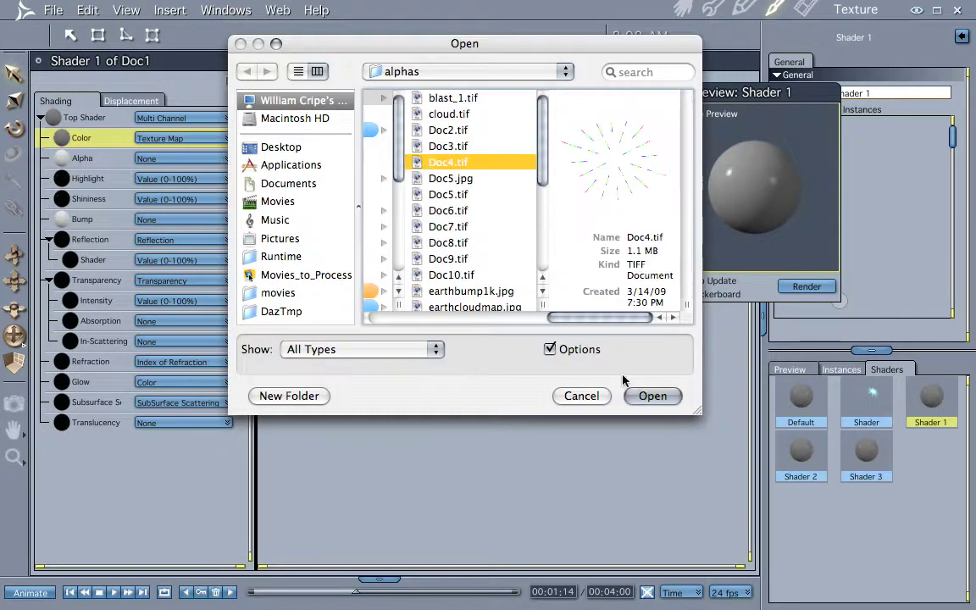
left_click(441, 147)
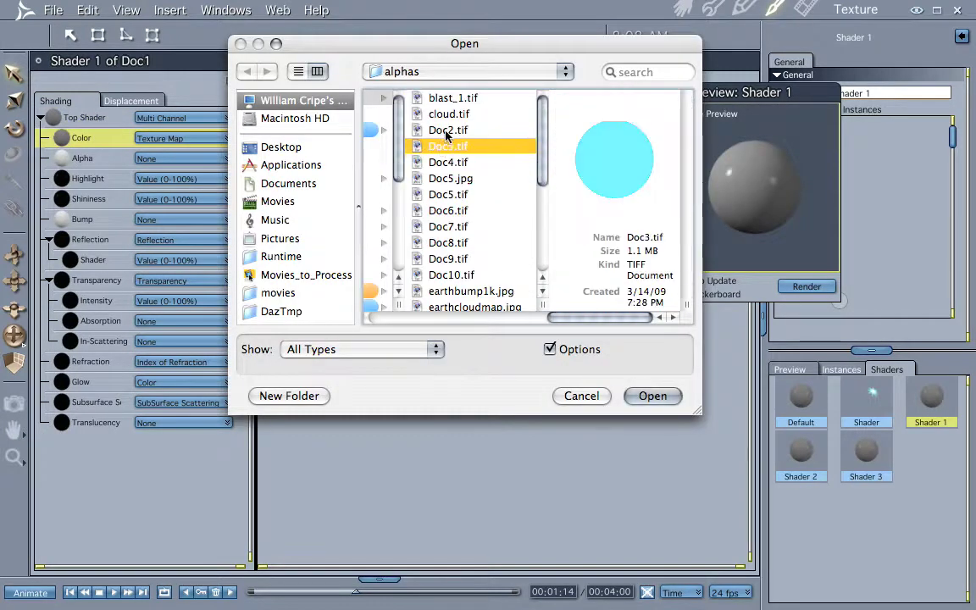
left_click(653, 396)
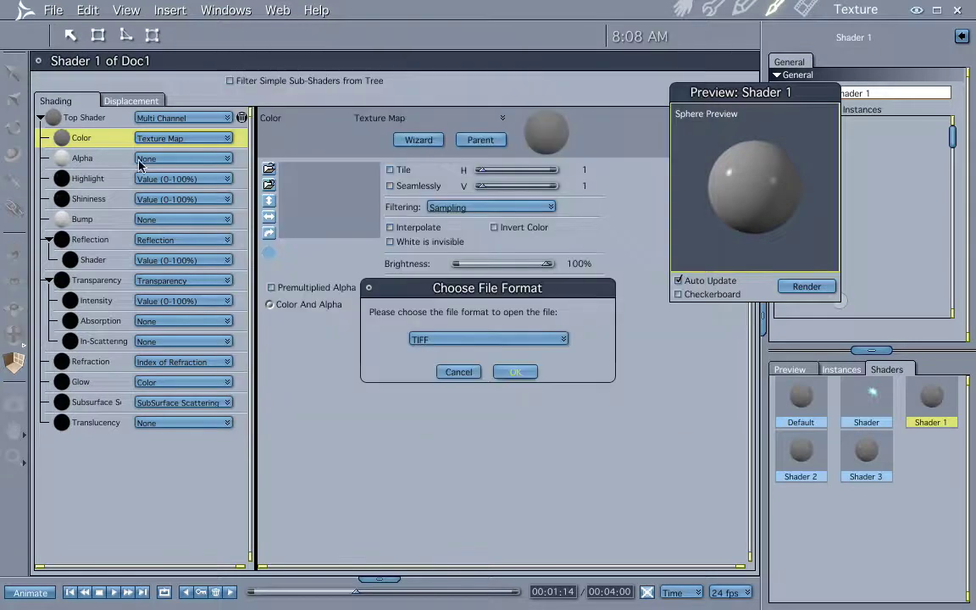
key("Return")
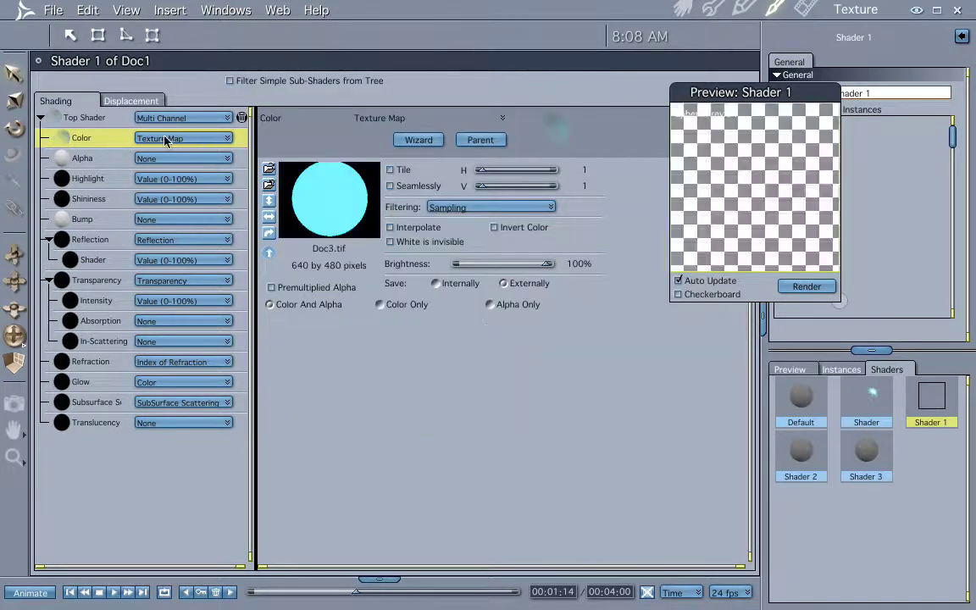
Give Shader 2 a Color texture map using Doc6.tif from the alphas folder.
left_click(800, 450)
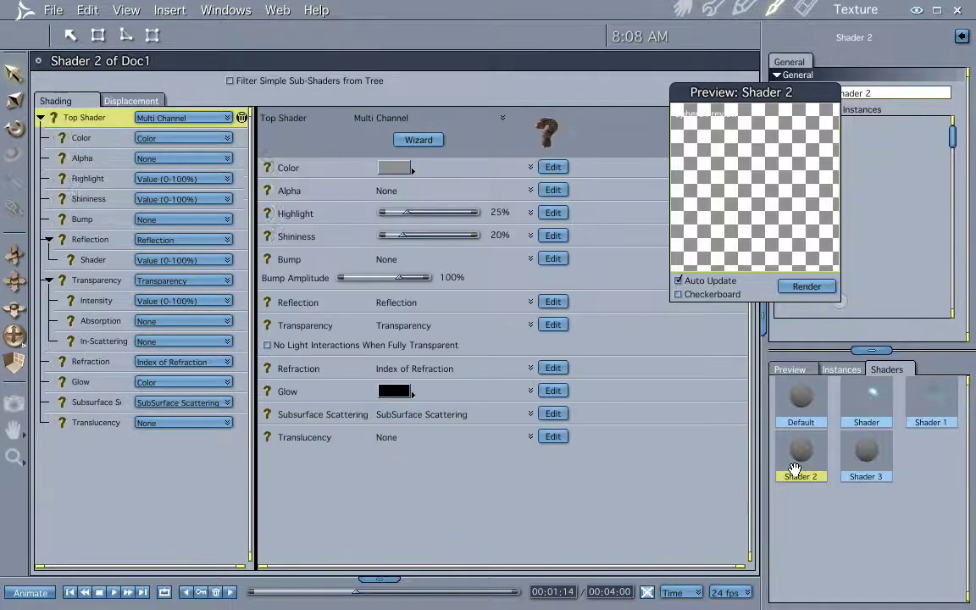
left_click(101, 136)
left_click(154, 138)
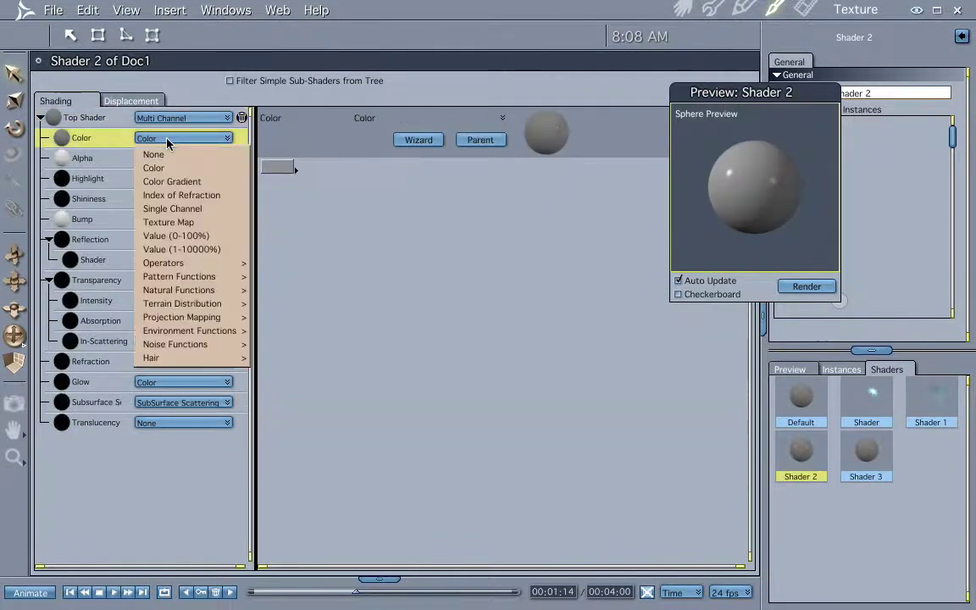
left_click(173, 222)
left_click(269, 172)
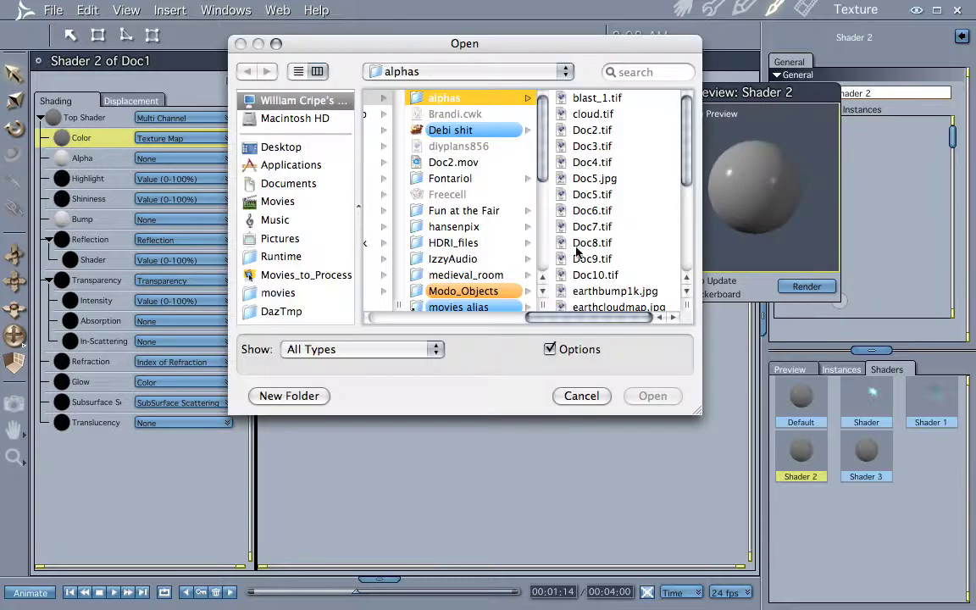
left_click(539, 176)
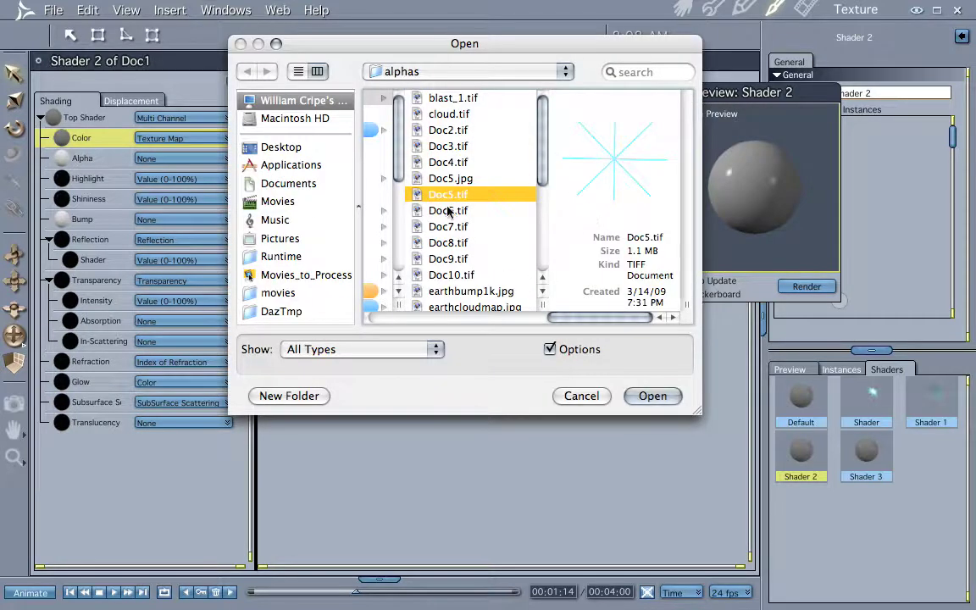
left_click(447, 211)
left_click(654, 396)
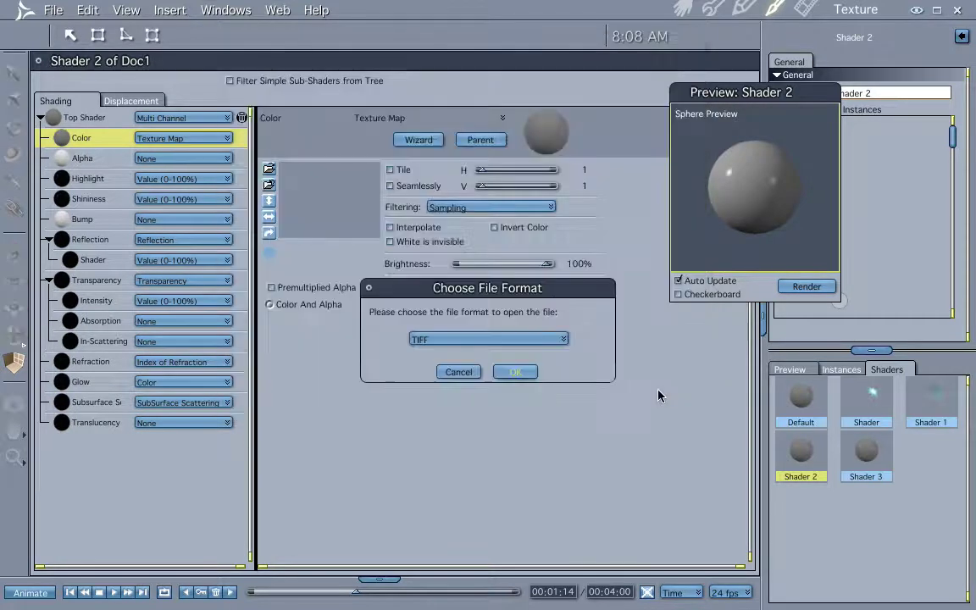
left_click(515, 370)
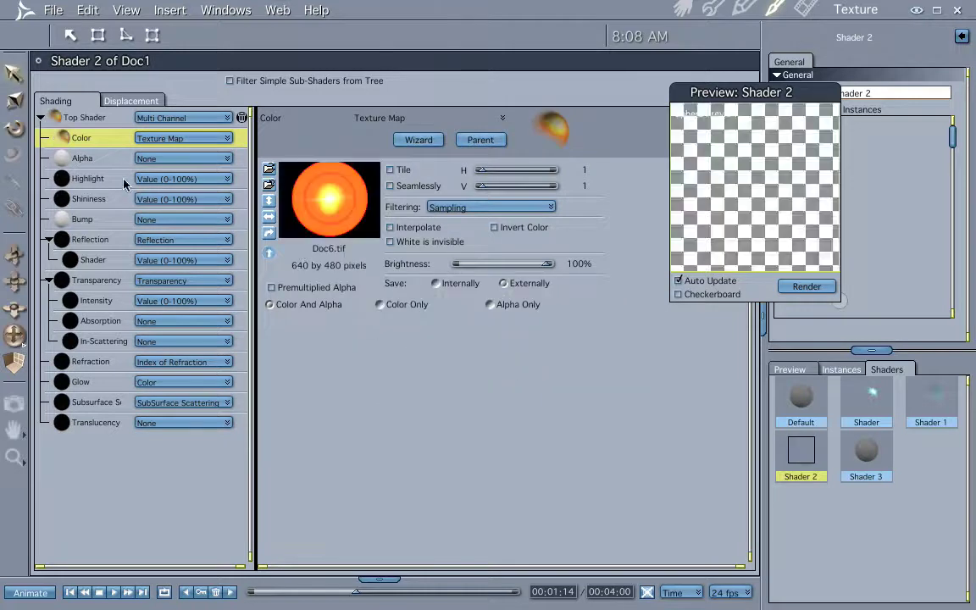
Switch Shader 3's Color channel to a Texture Map.
left_click(886, 477)
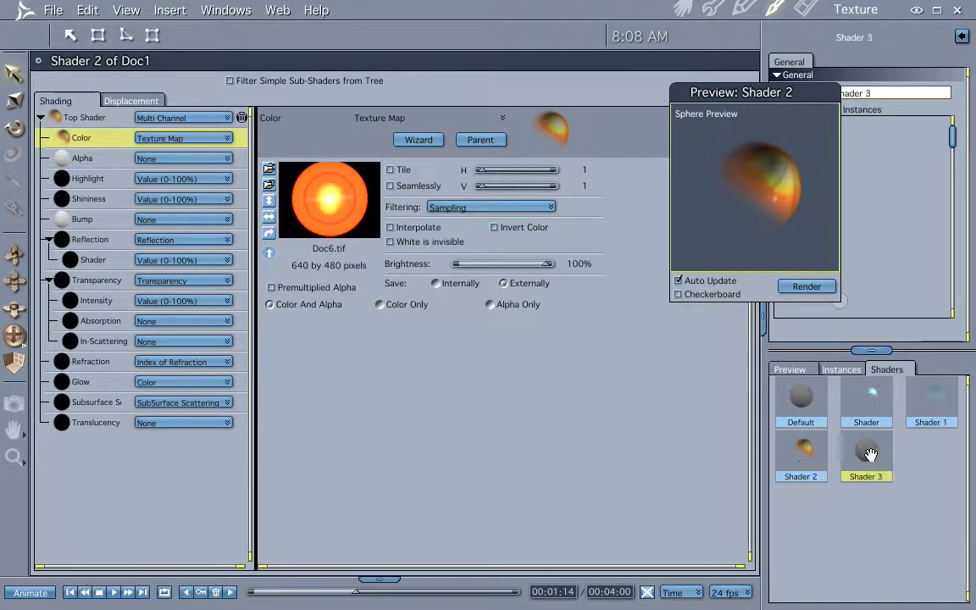
left_click(78, 137)
left_click(169, 138)
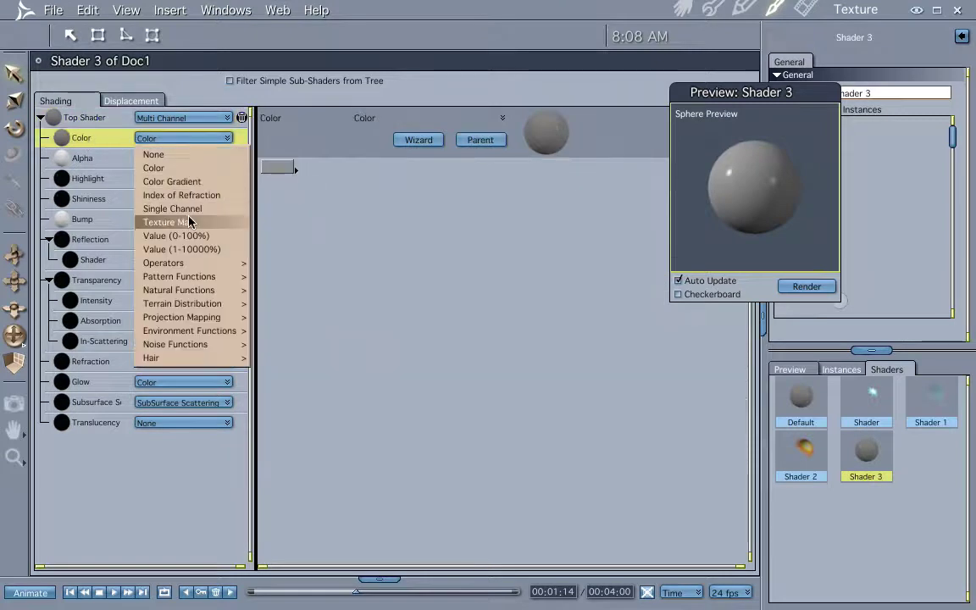
left_click(188, 221)
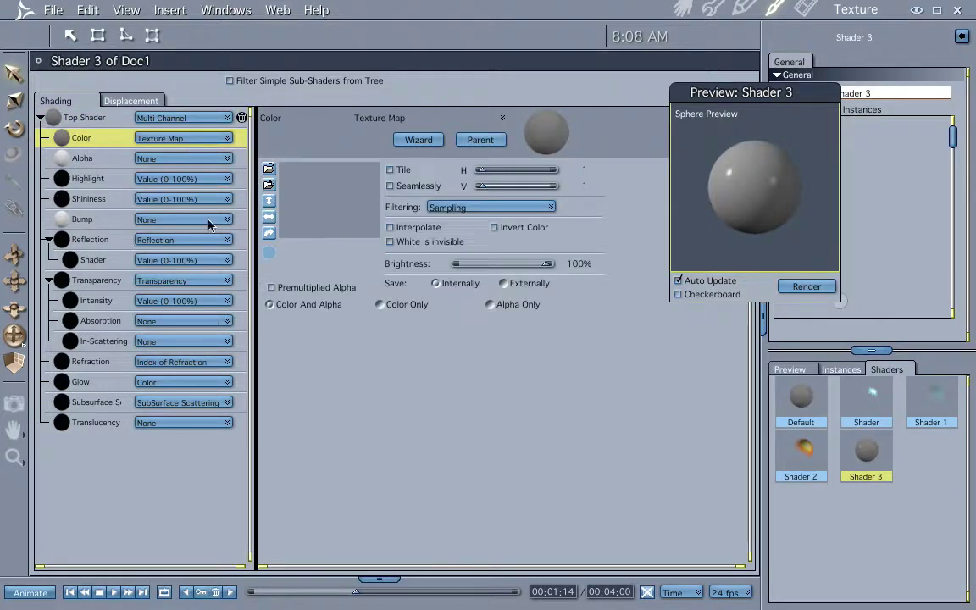
Load the magenta sun image Doc9.tif from the alphas folder as the TIFF texture.
left_click(269, 169)
left_click(599, 179)
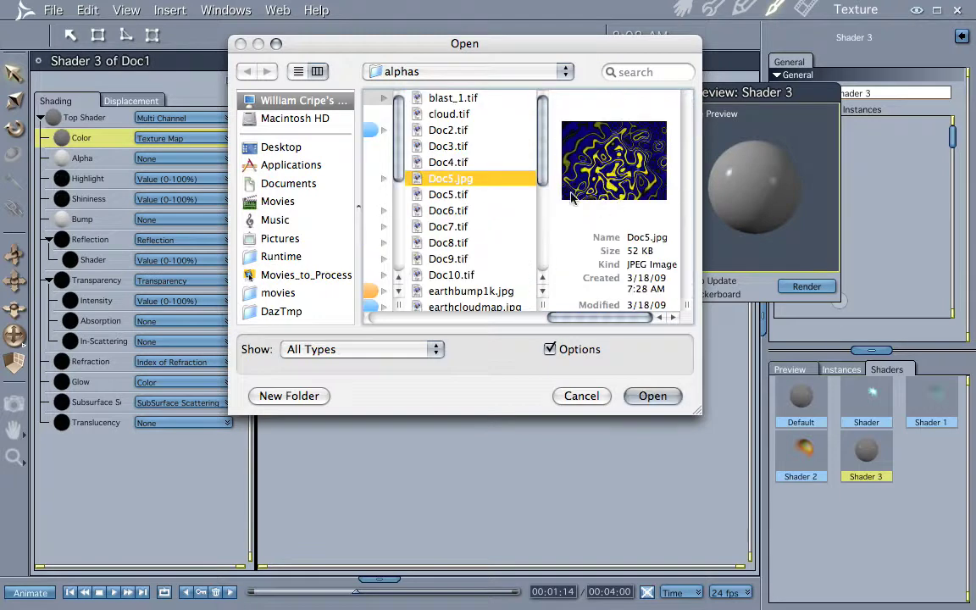
left_click(449, 160)
left_click(448, 146)
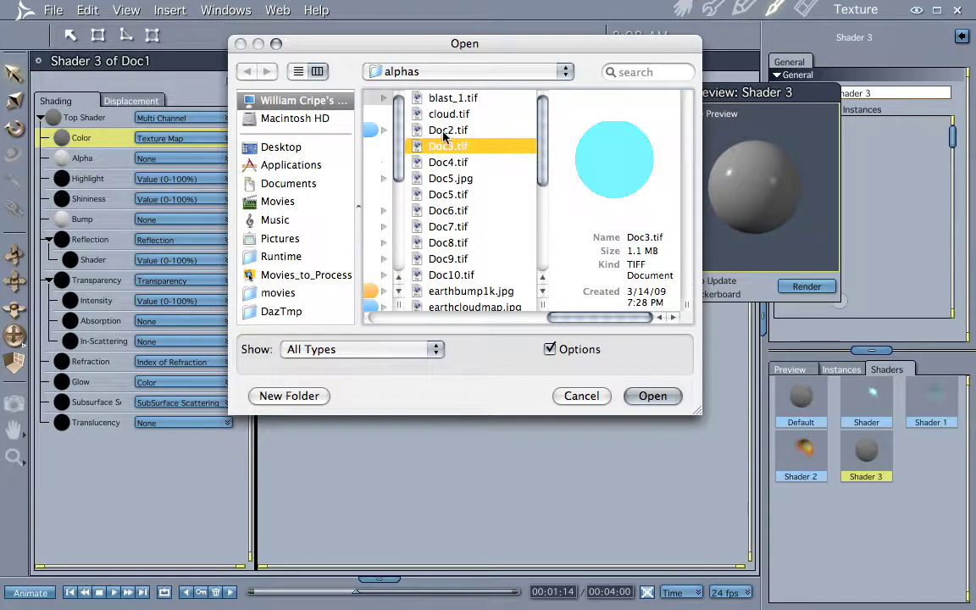
left_click(445, 226)
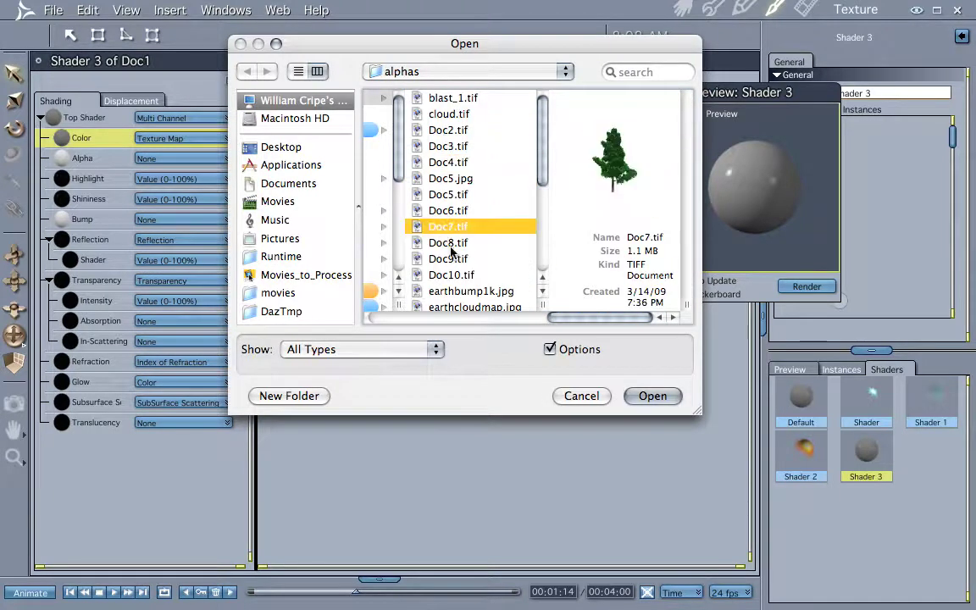
left_click(449, 243)
left_click(449, 259)
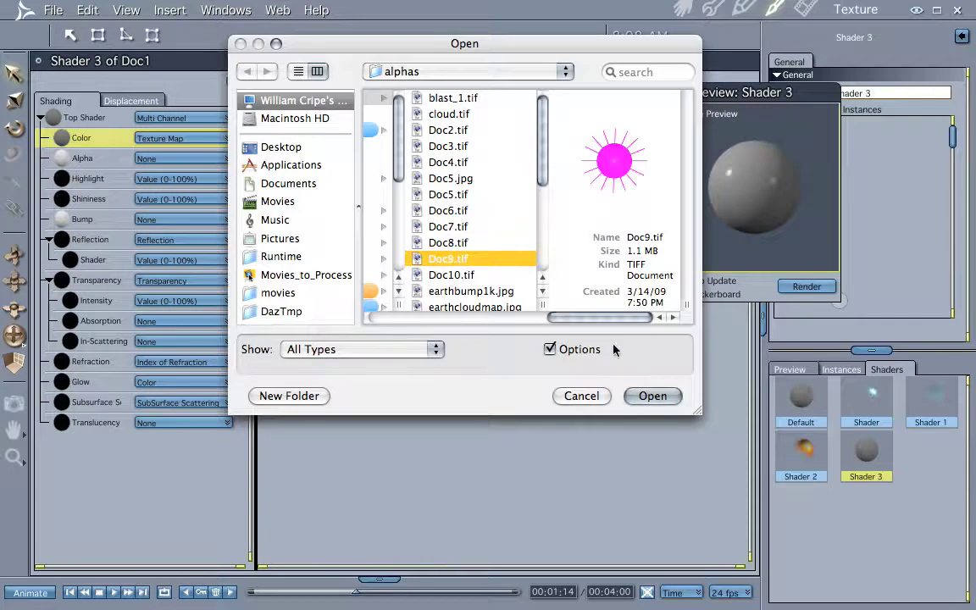
left_click(652, 396)
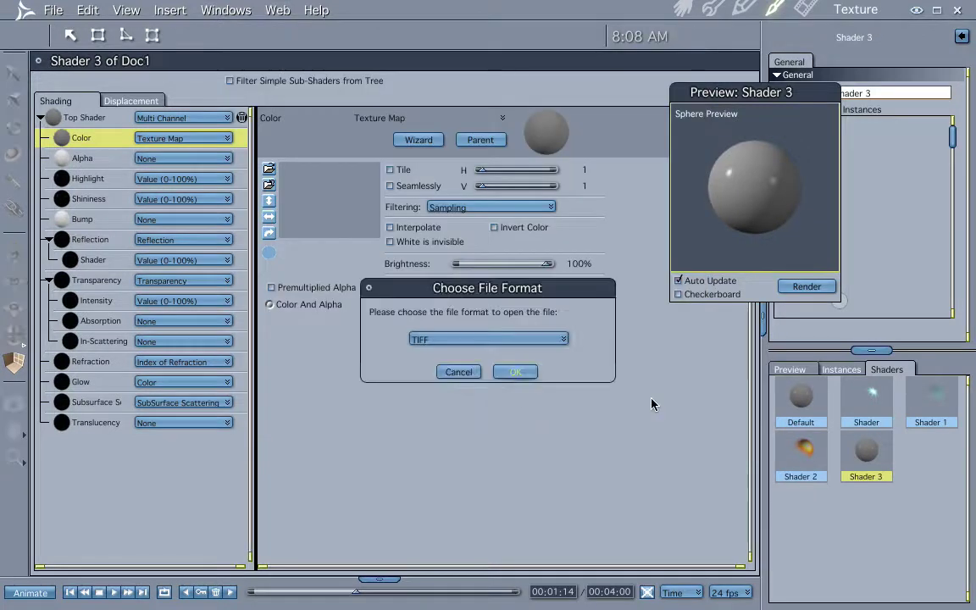
left_click(513, 373)
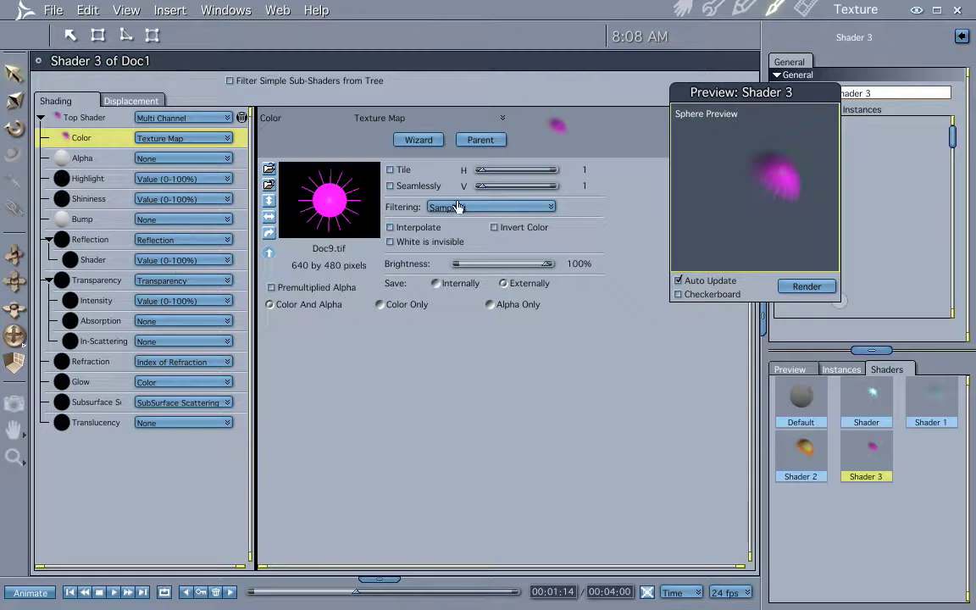
Back in the 3D view, drag Shader 3 onto the planes along the top of the scene.
left_click(682, 8)
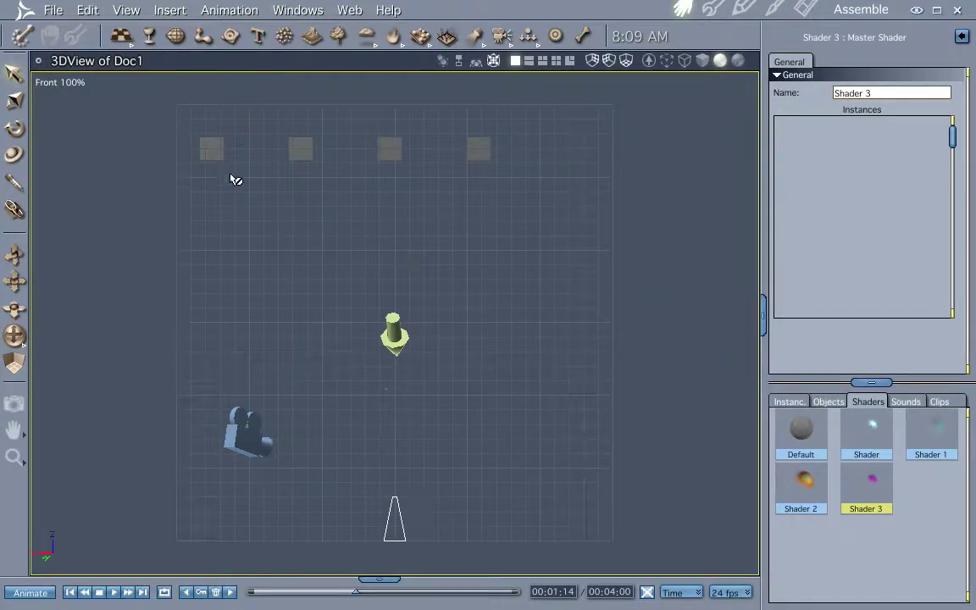
left_click_drag(218, 155, 213, 151)
left_click_drag(935, 435, 305, 152)
left_click_drag(801, 479, 390, 150)
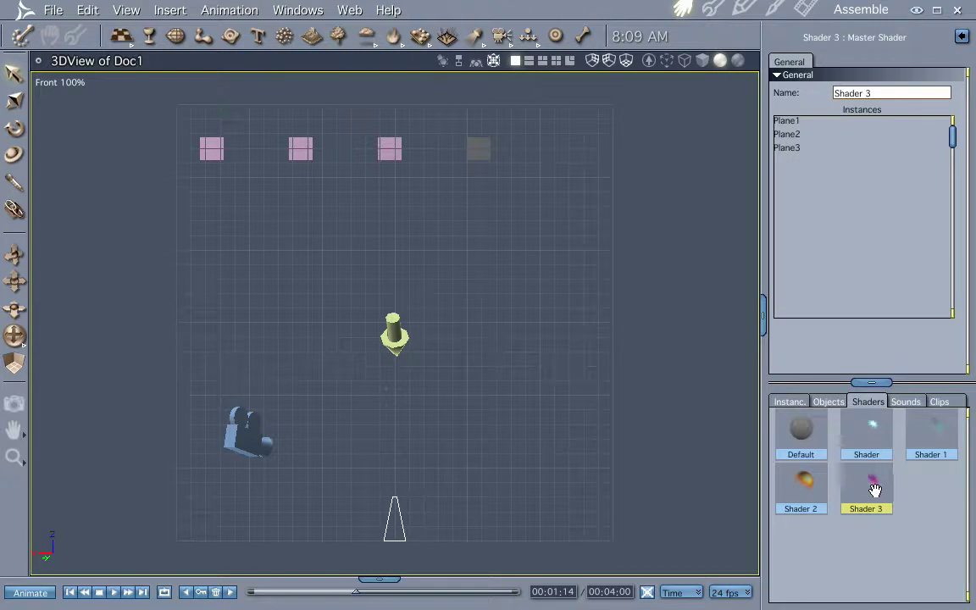
left_click(910, 531)
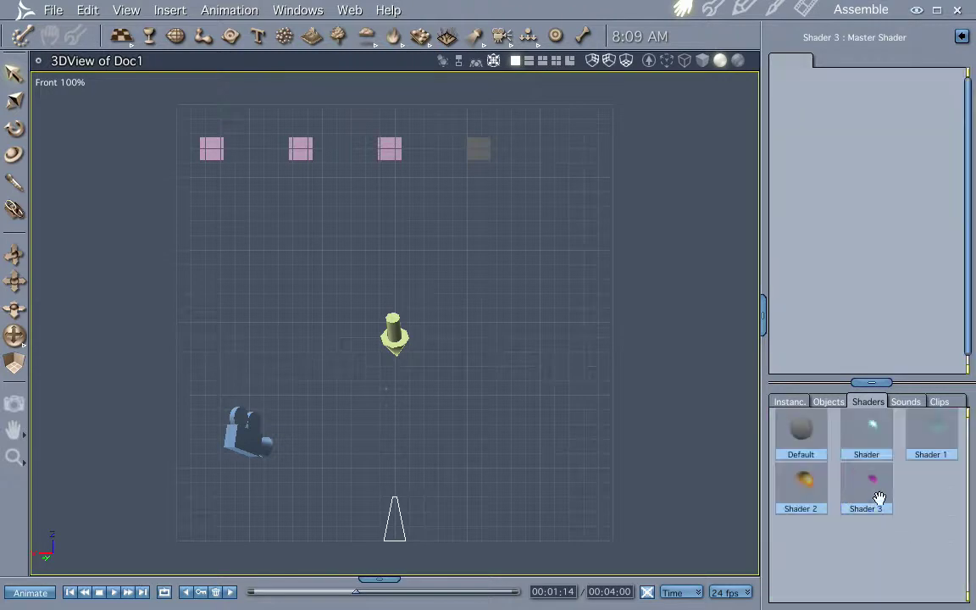
left_click_drag(876, 498, 477, 151)
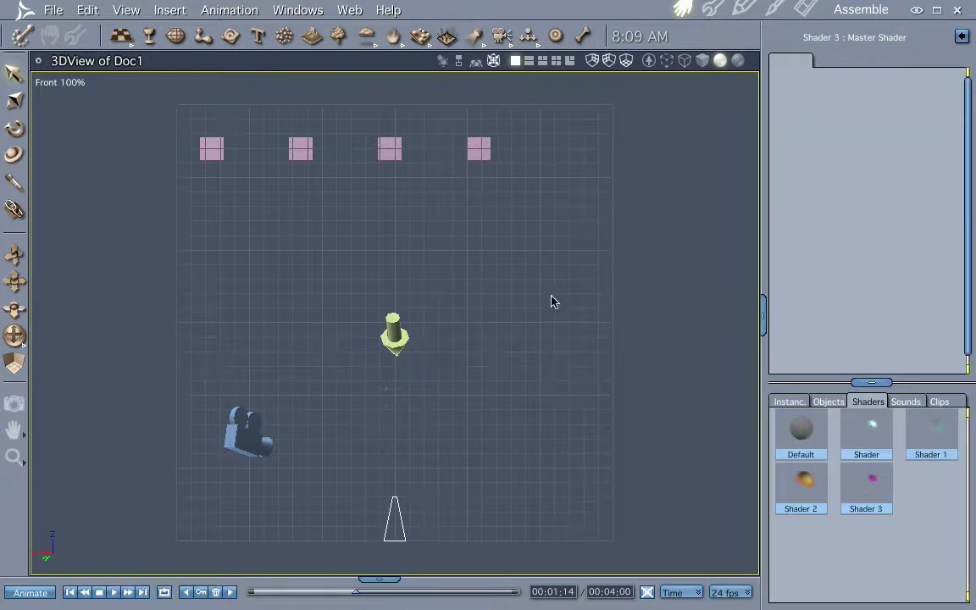
Set the interactive renderer to Textured mode with a 128 x 128 texture map size.
left_click(647, 62)
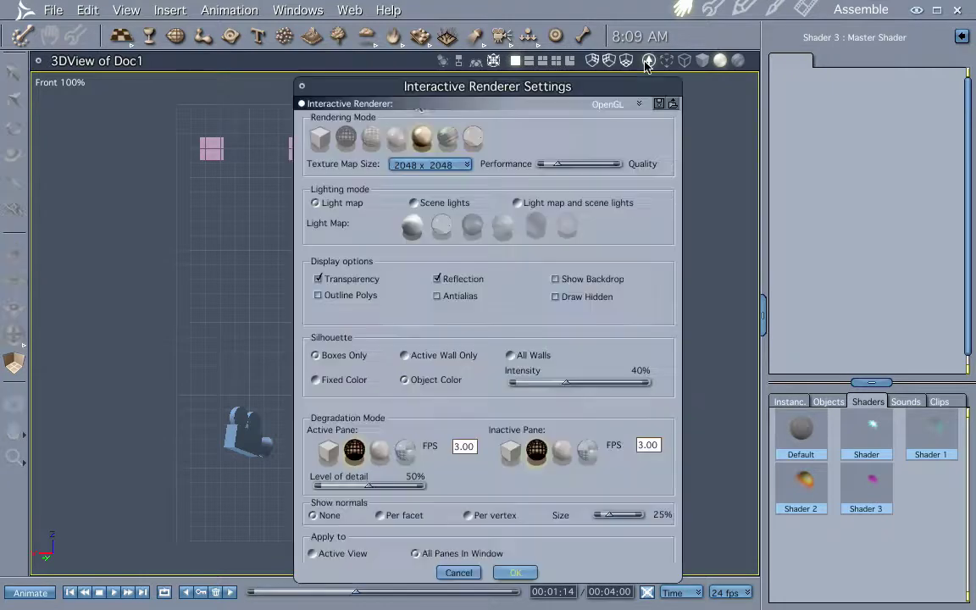
left_click(425, 166)
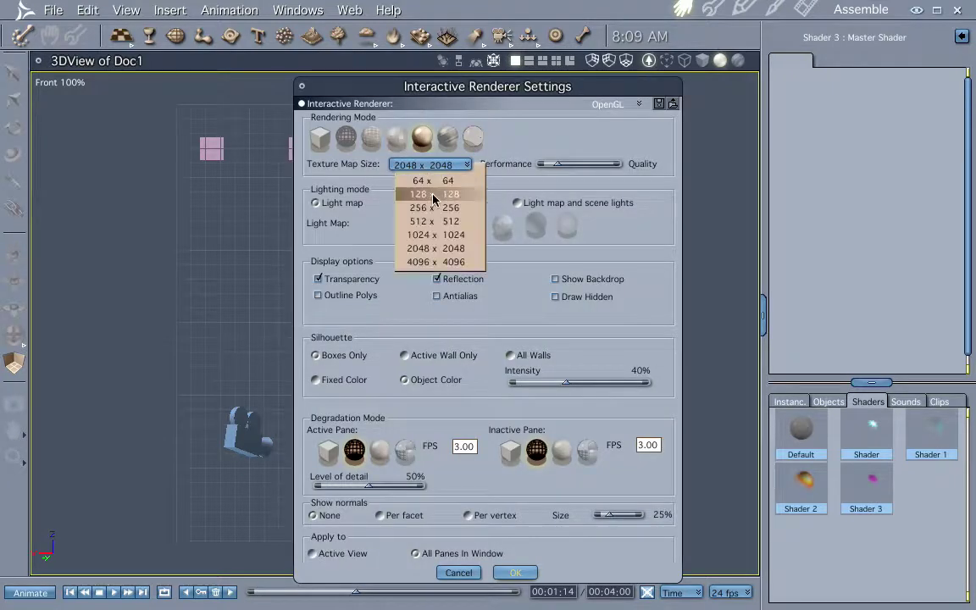
left_click(434, 195)
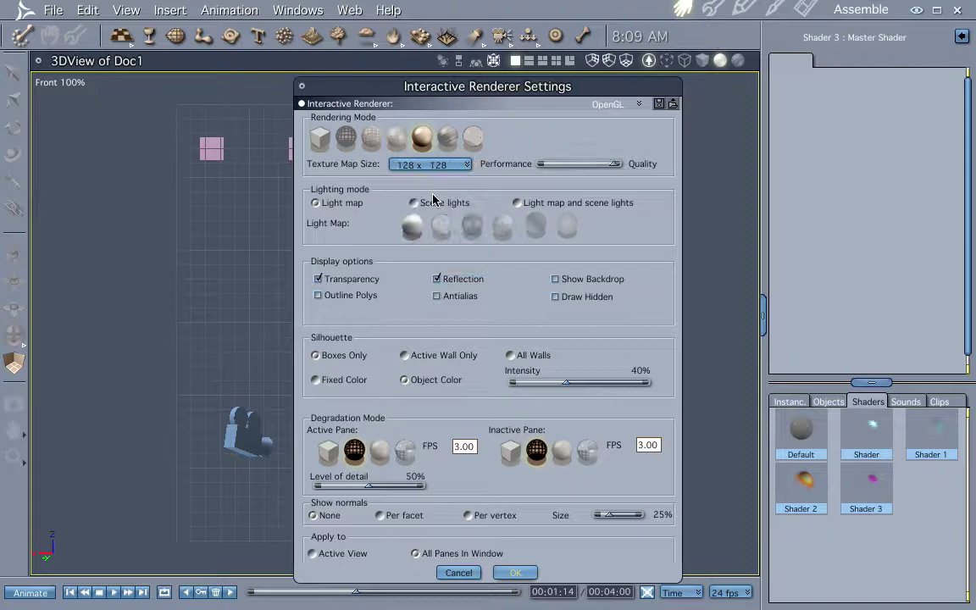
left_click(448, 143)
left_click(518, 573)
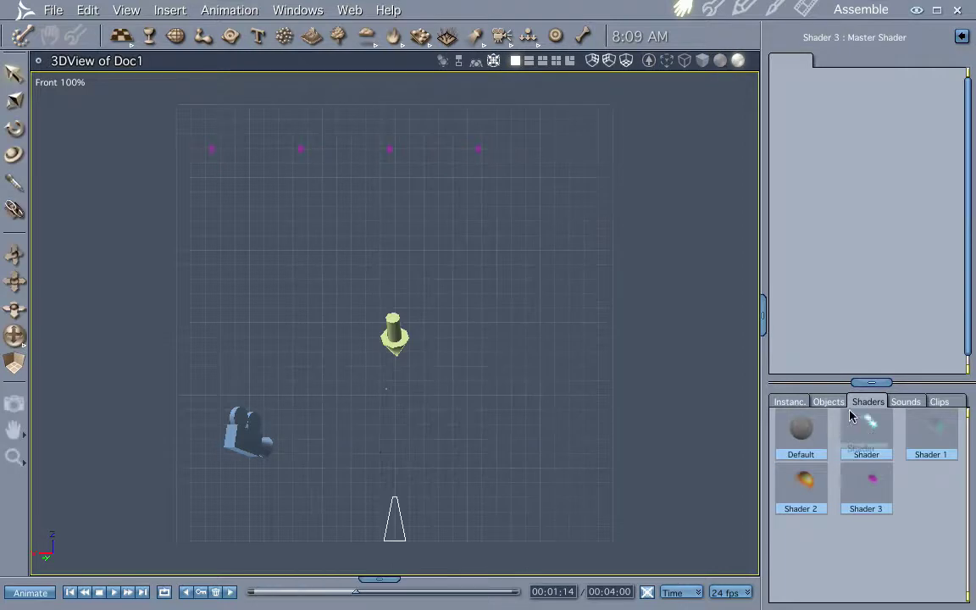
Apply Shader, Shader 1 and Shader 2 to three planes, then view through Camera 1.
left_click_drag(215, 155, 212, 150)
left_click_drag(936, 427, 389, 151)
left_click_drag(805, 485, 301, 150)
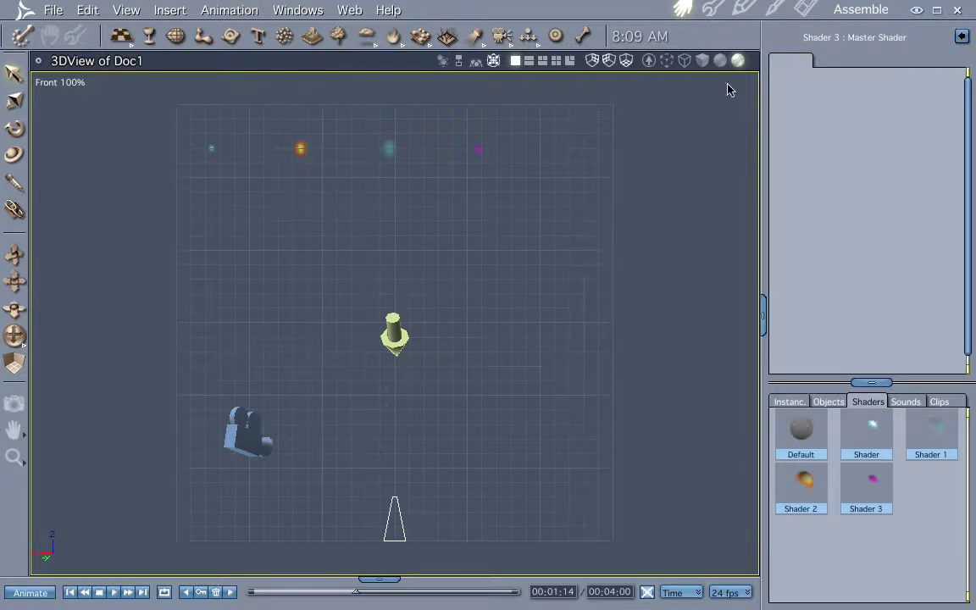
left_click(59, 82)
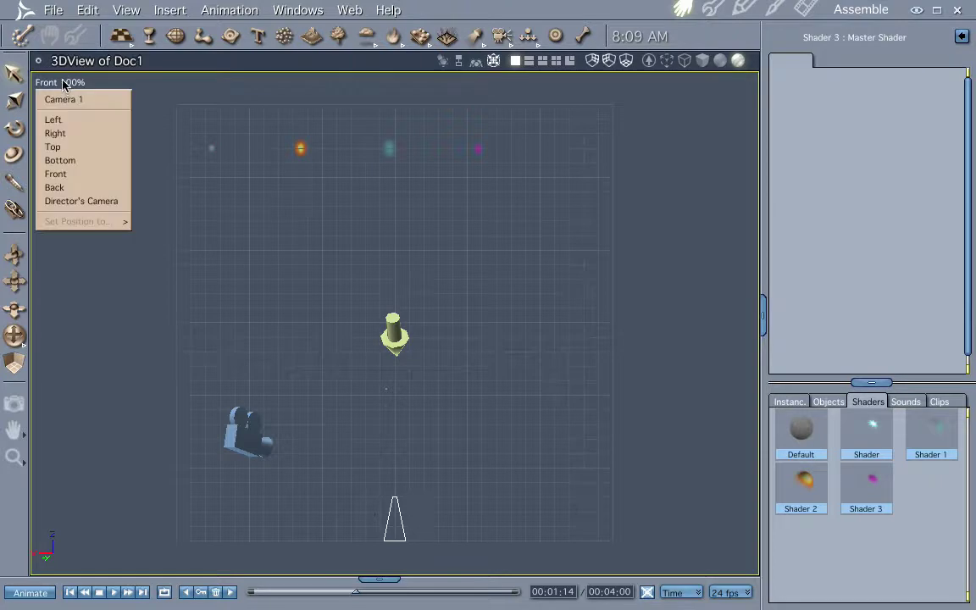
left_click(65, 100)
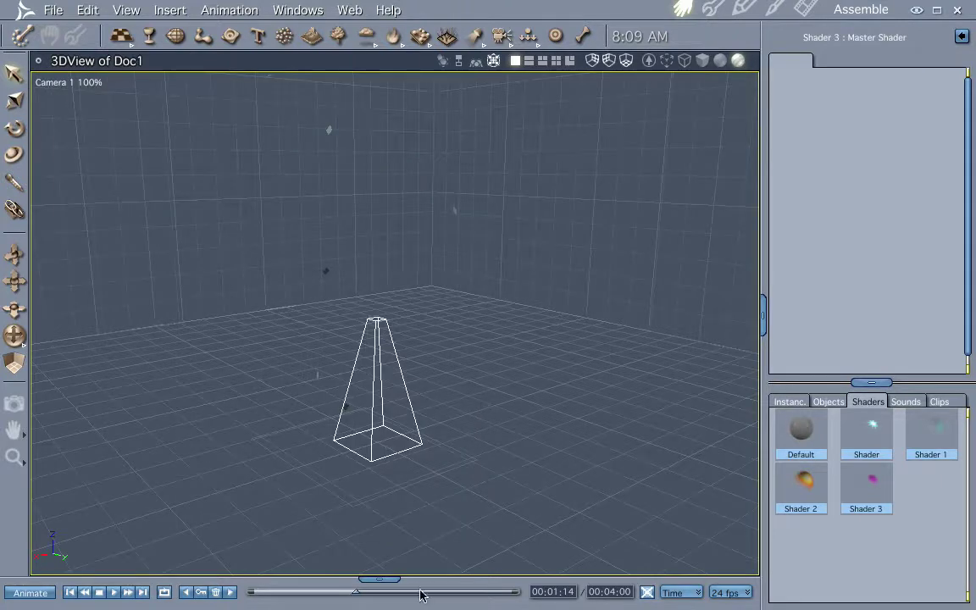
Change Particle Emitter 1's shape from Diamond to Objects and show its Advanced settings.
double_click(385, 432)
left_click(138, 140)
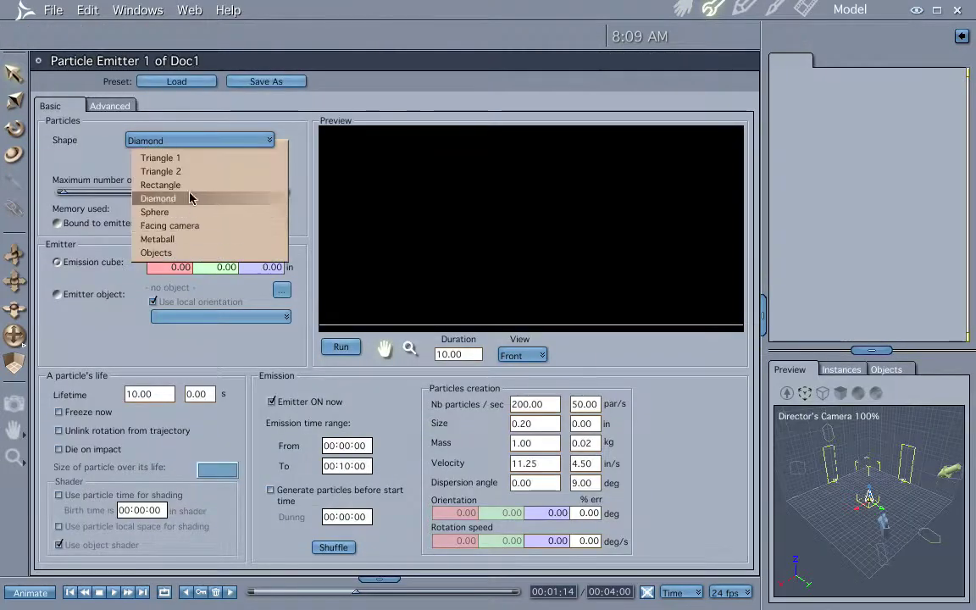
left_click(156, 253)
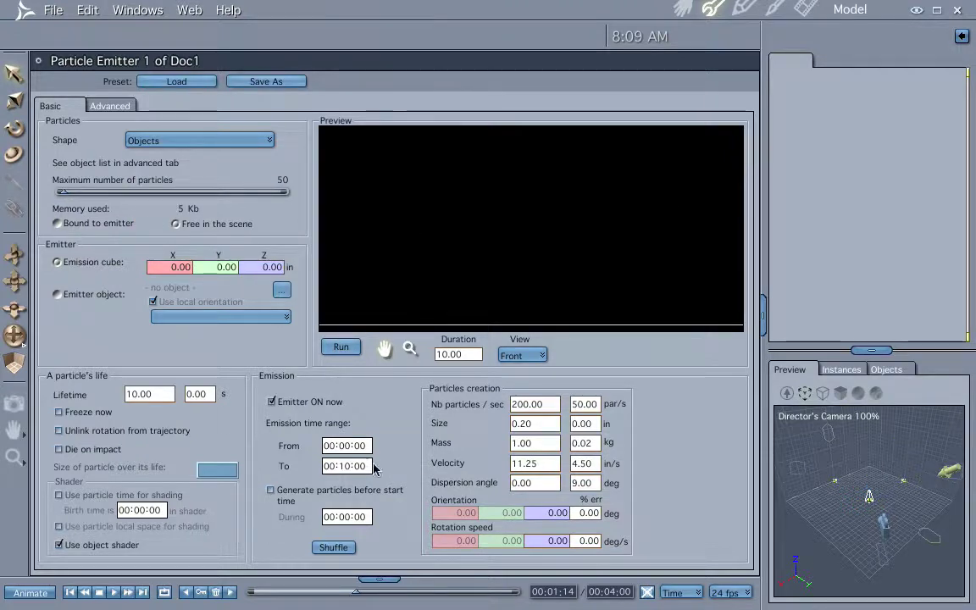
left_click(107, 108)
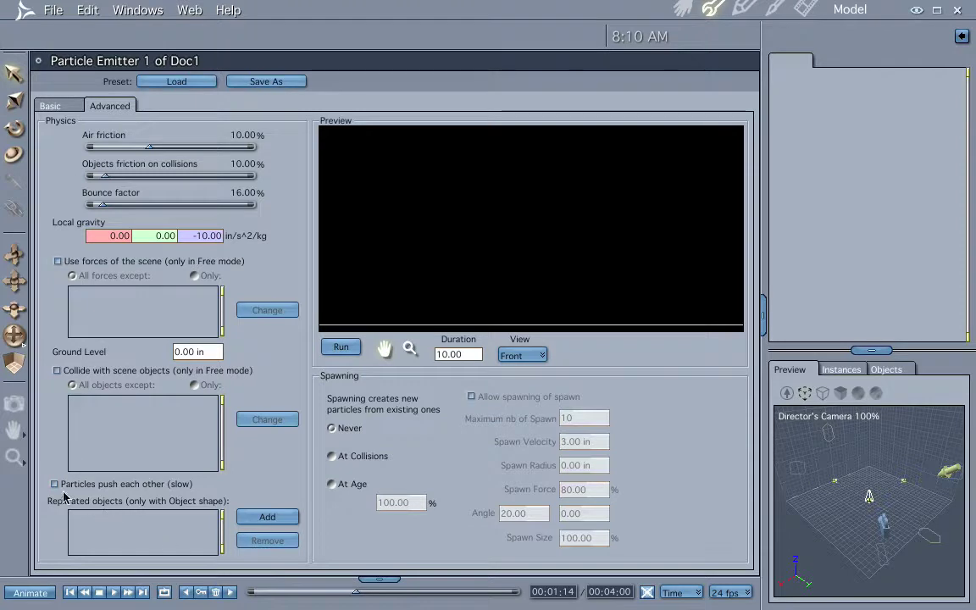
Add Plane1, Plane2, Plane3 and Plane4 to the emitter's Replicated objects list.
left_click(260, 517)
left_click(415, 228)
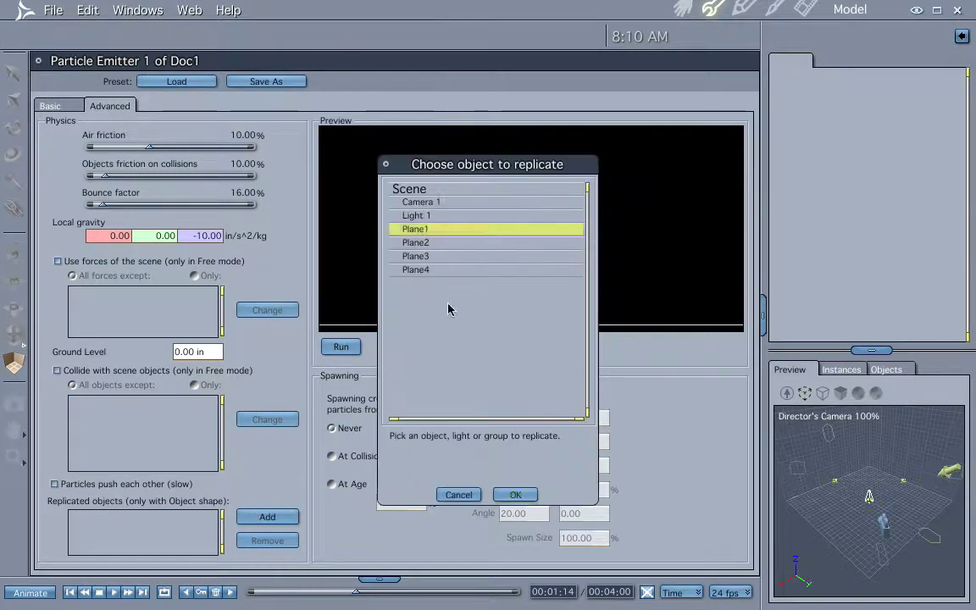
key("Return")
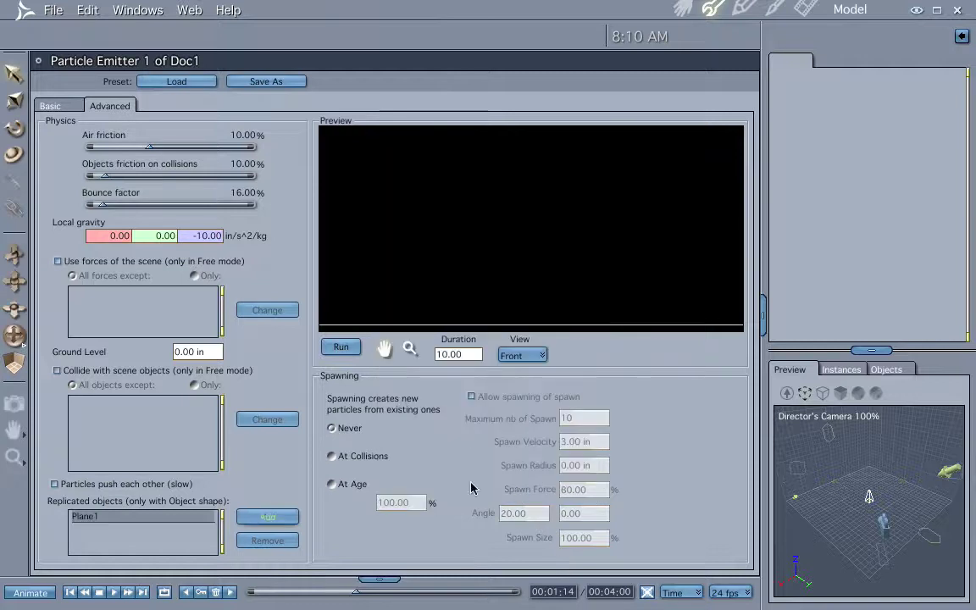
left_click(252, 517)
left_click(437, 229)
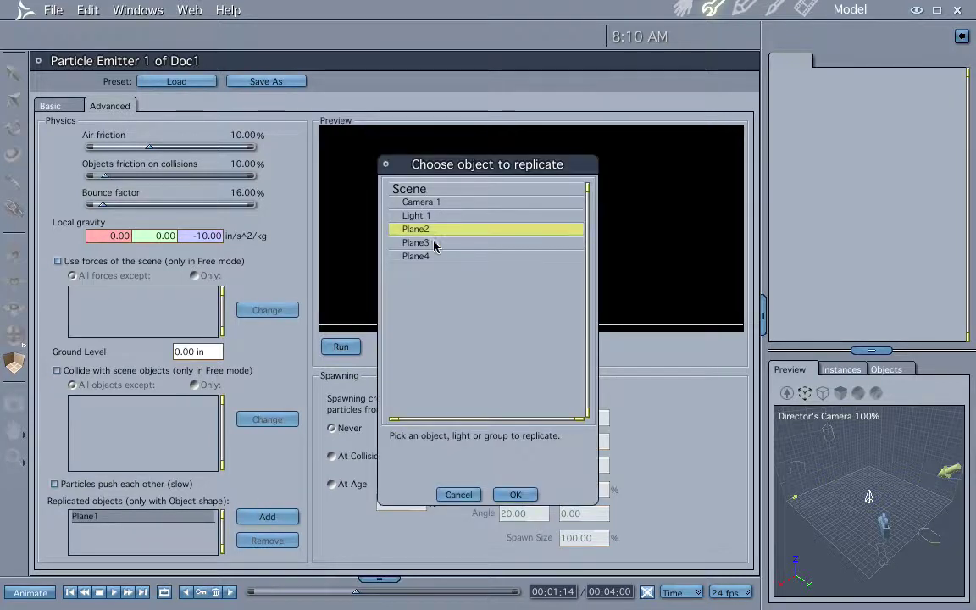
left_click(515, 494)
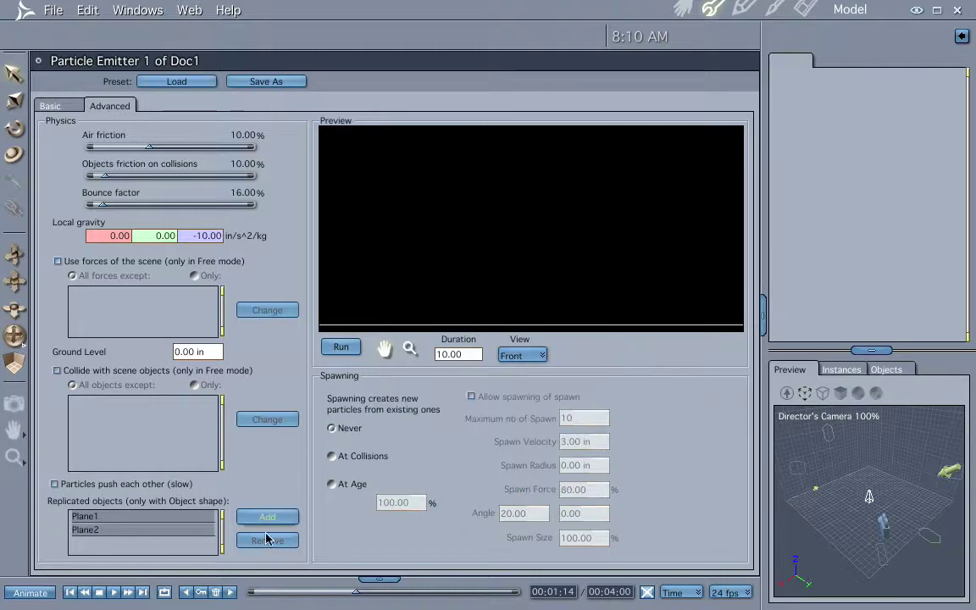
left_click(261, 516)
left_click(408, 230)
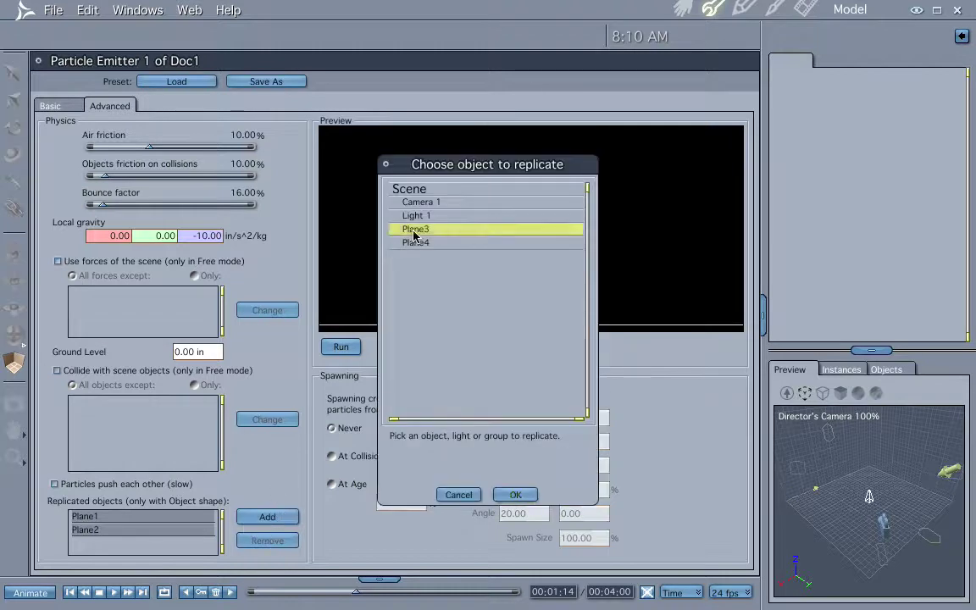
left_click(512, 496)
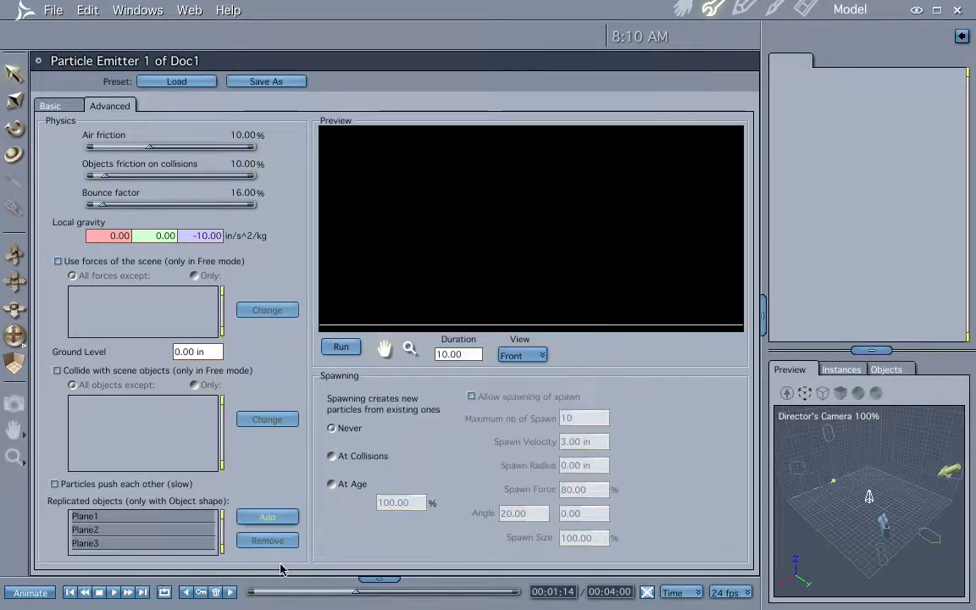
left_click(268, 517)
left_click(408, 230)
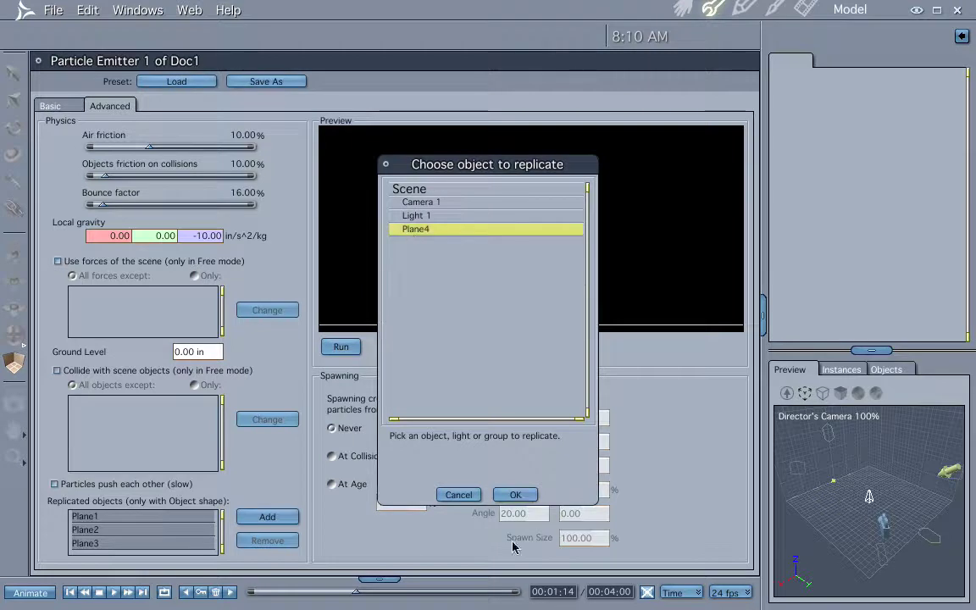
left_click(514, 495)
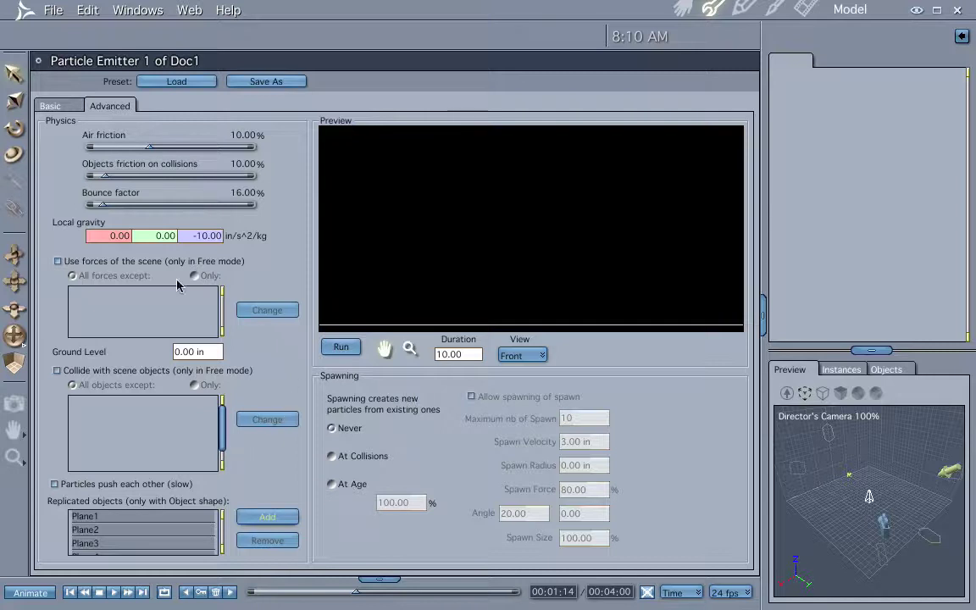
Test-render the frame at 00:00:18, then select the Particle Emitter holding the planes.
left_click(683, 6)
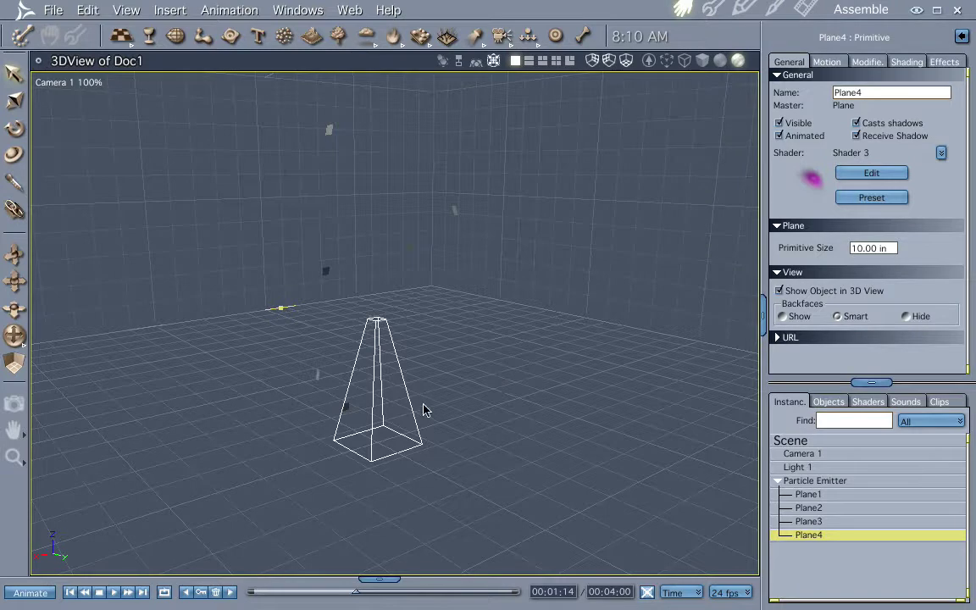
left_click(70, 592)
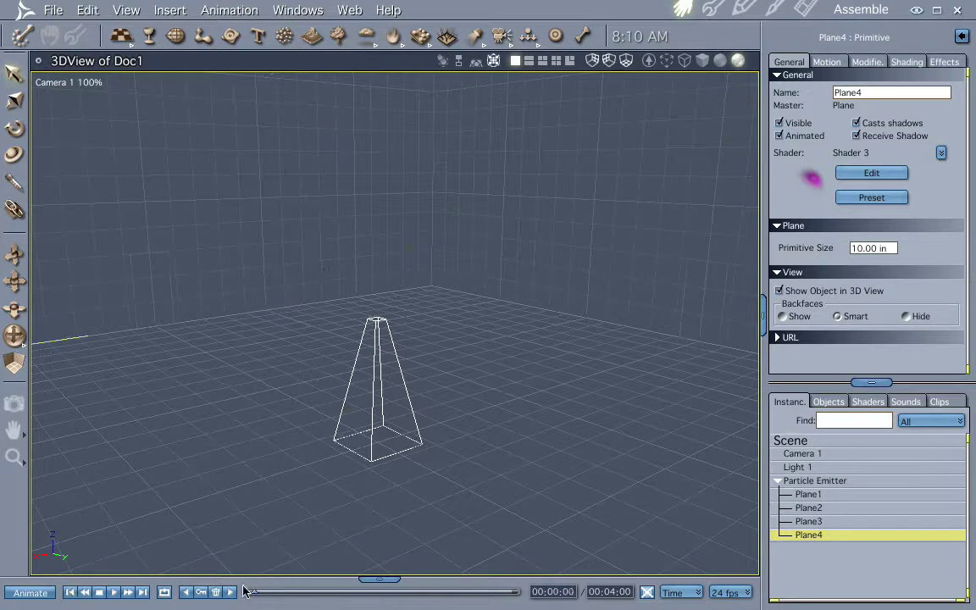
left_click_drag(251, 592, 359, 594)
key("ctrl+r")
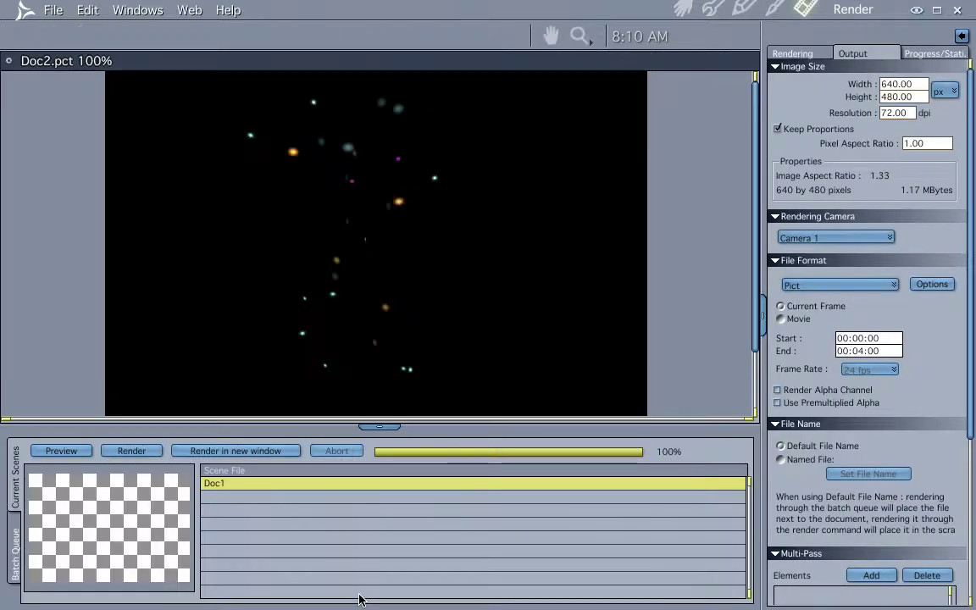
left_click(682, 10)
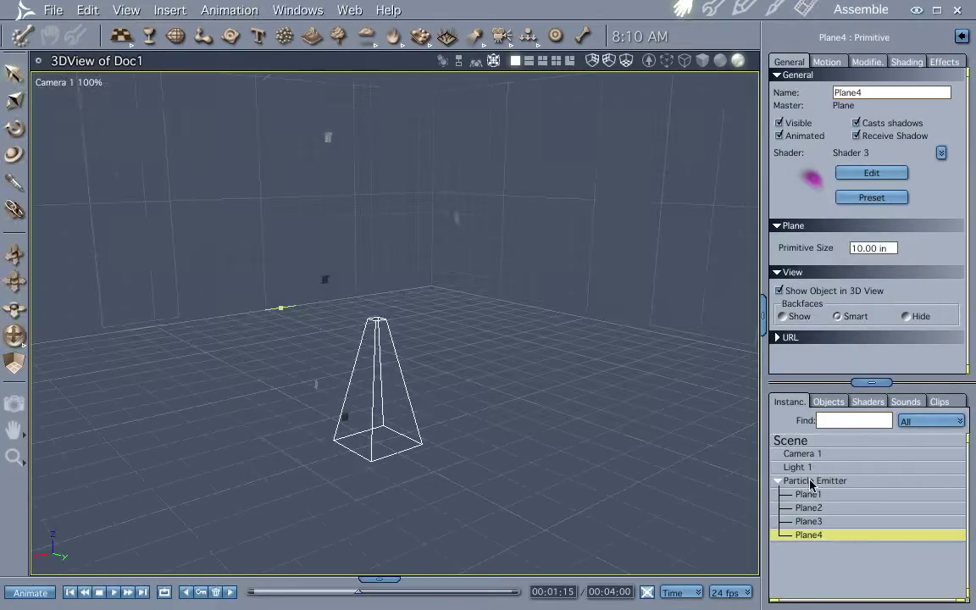
left_click(814, 483)
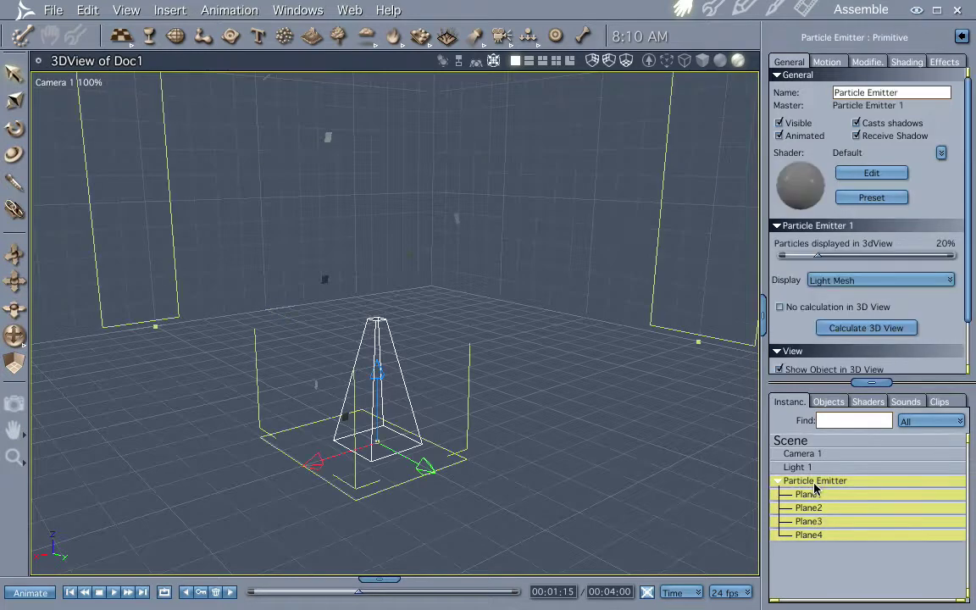
Set the emitter's particle Size to 0.50 in on the Basic tab.
double_click(811, 485)
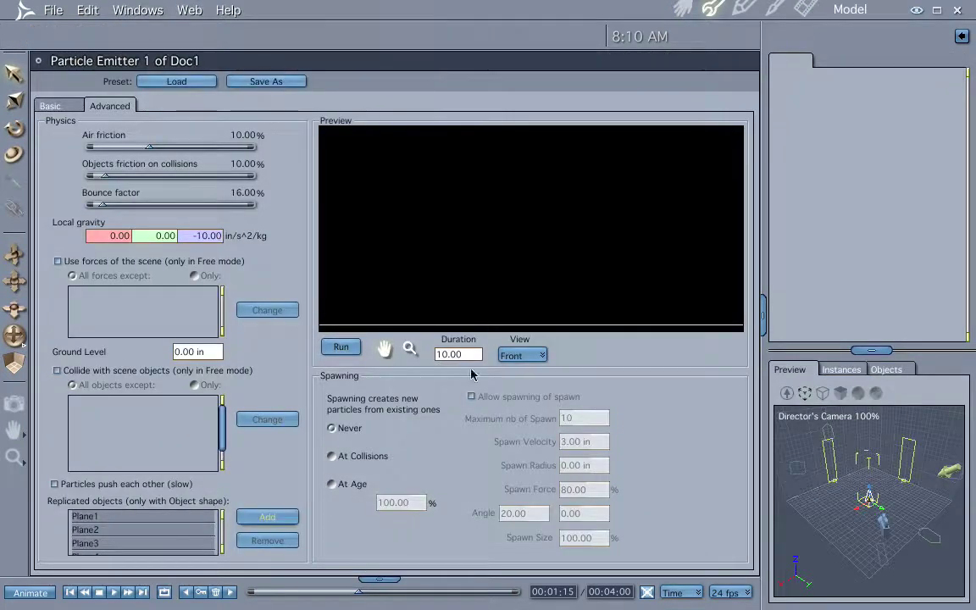
left_click(49, 105)
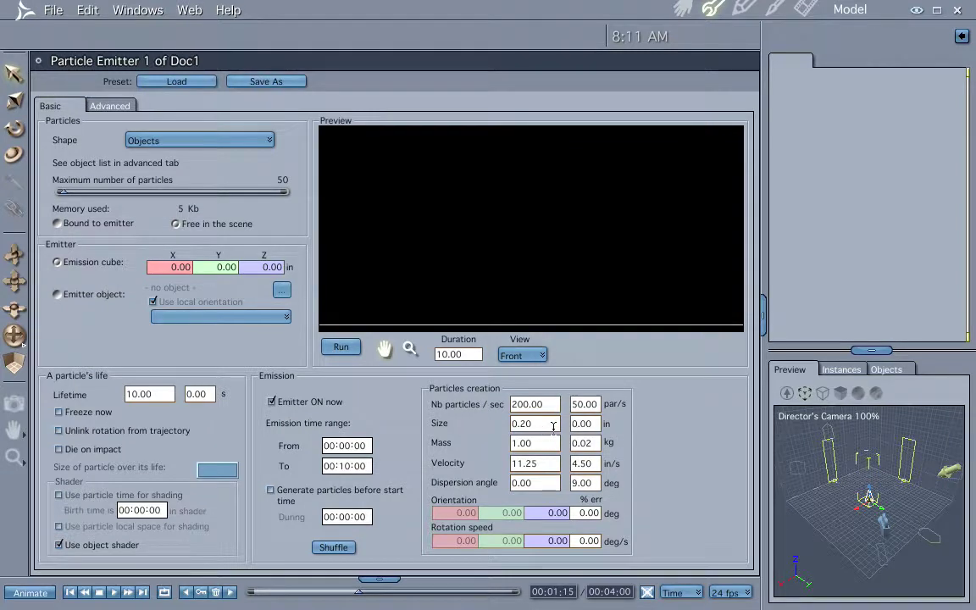
left_click_drag(547, 425, 433, 423)
type(".")
key("Return")
Recommit Size 0.50 and scrub the timeline to 00:01:07 before returning to the scene.
left_click(71, 593)
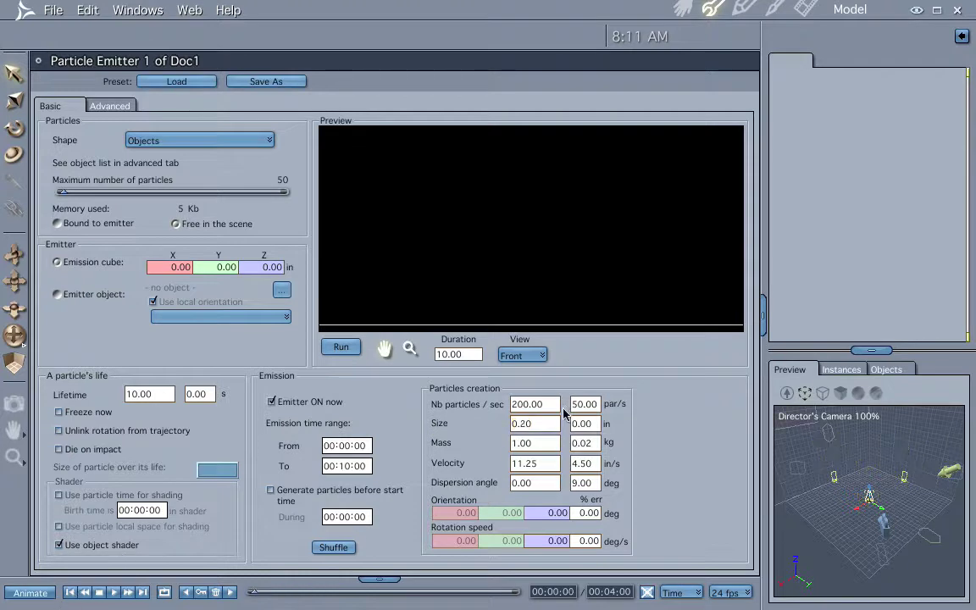
left_click_drag(260, 597, 234, 592)
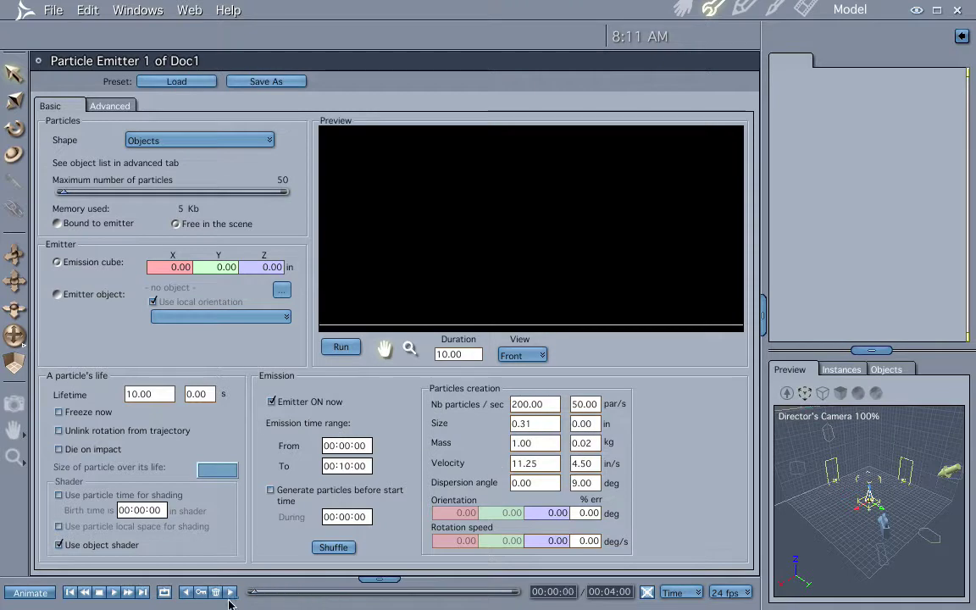
double_click(541, 426)
key("BackSpace")
key("Return")
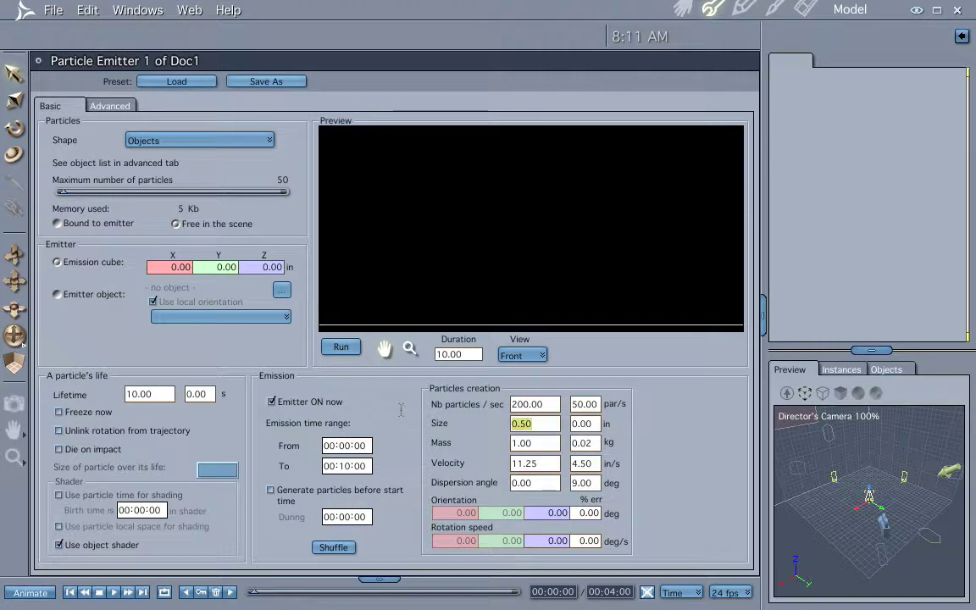
left_click_drag(254, 592, 337, 592)
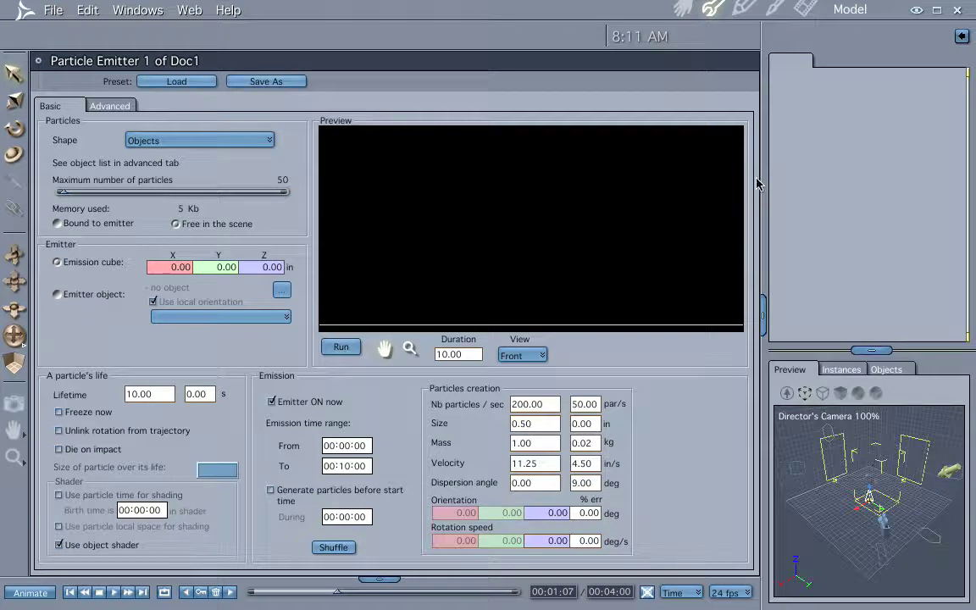
left_click(682, 10)
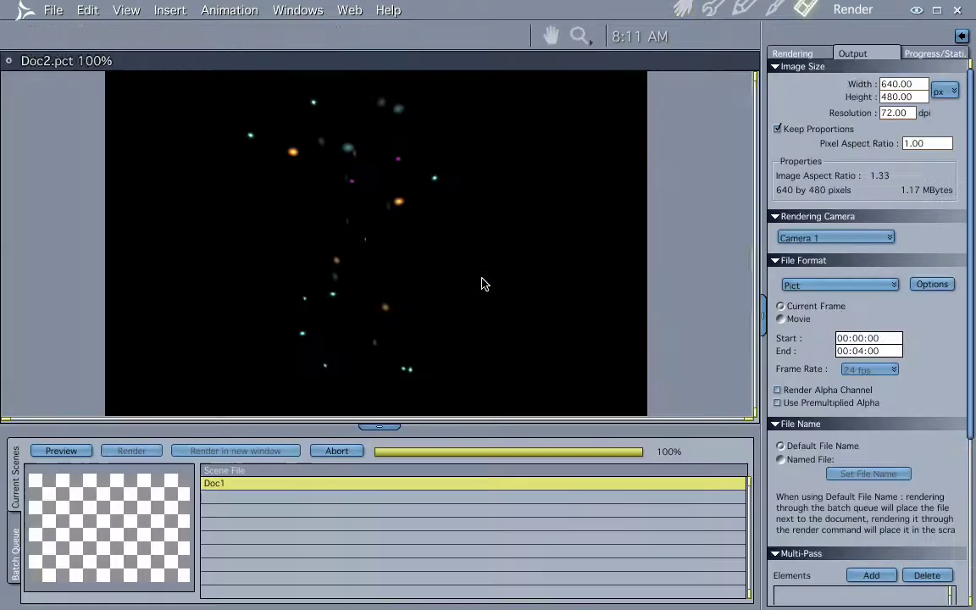
Render the frame with Ctrl+R and enlarge the image area to see the bigger particles.
key("ctrl+r")
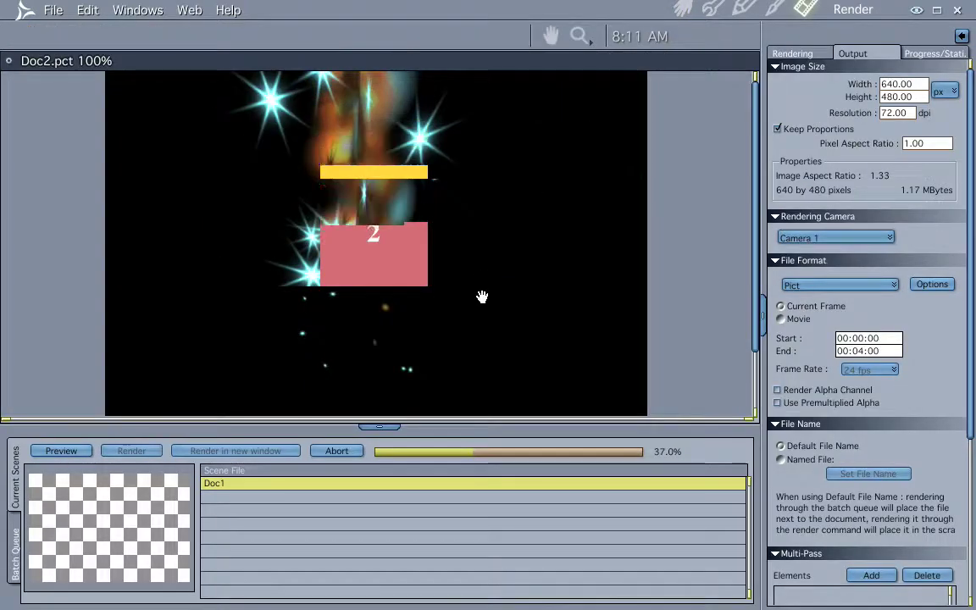
left_click(384, 424)
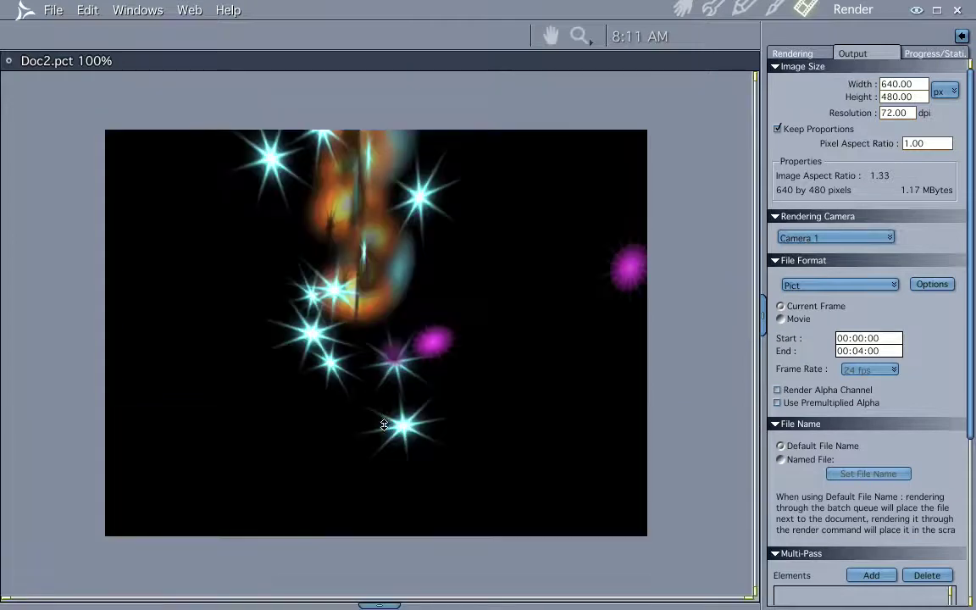
left_click(680, 12)
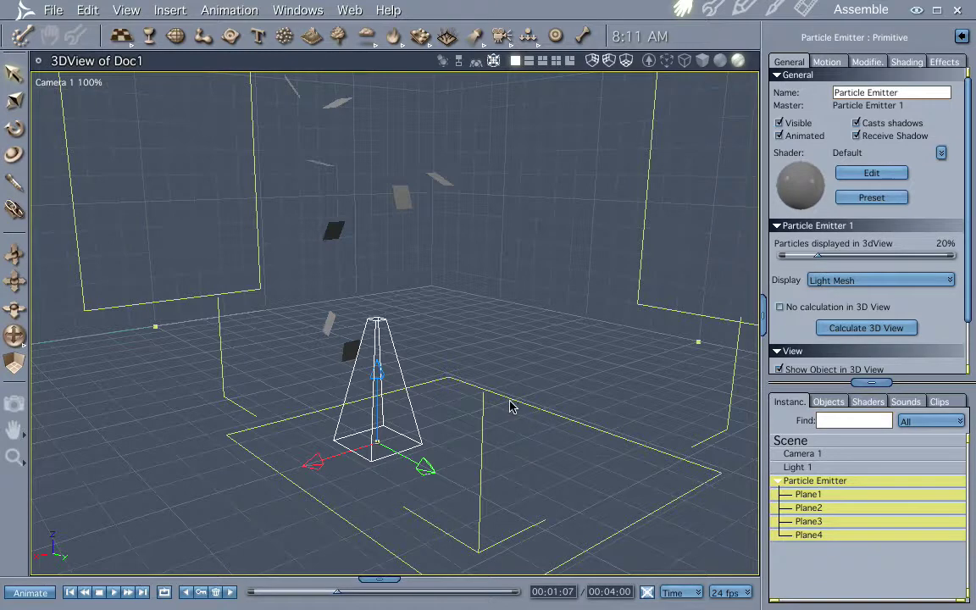
Pan and orbit Camera 1 onto the rising particle stream and render the view.
key("space")
left_click_drag(505, 423, 510, 442)
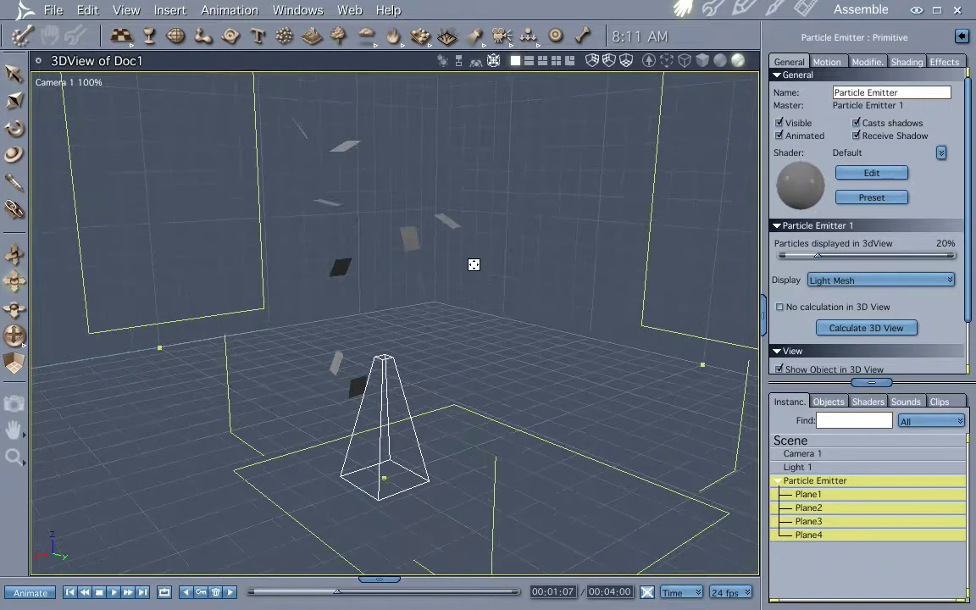
left_click_drag(474, 265, 474, 350)
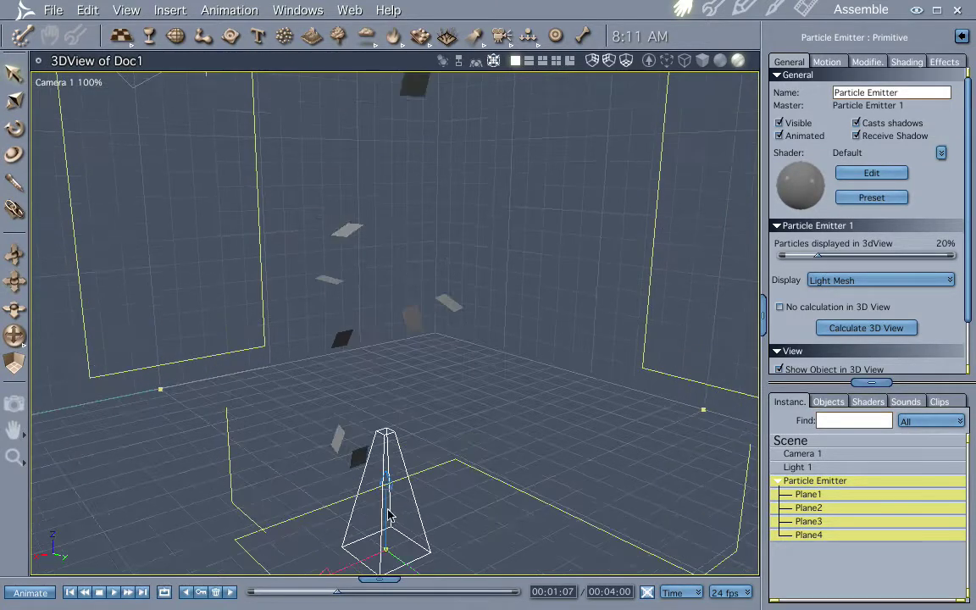
left_click_drag(492, 519, 422, 479)
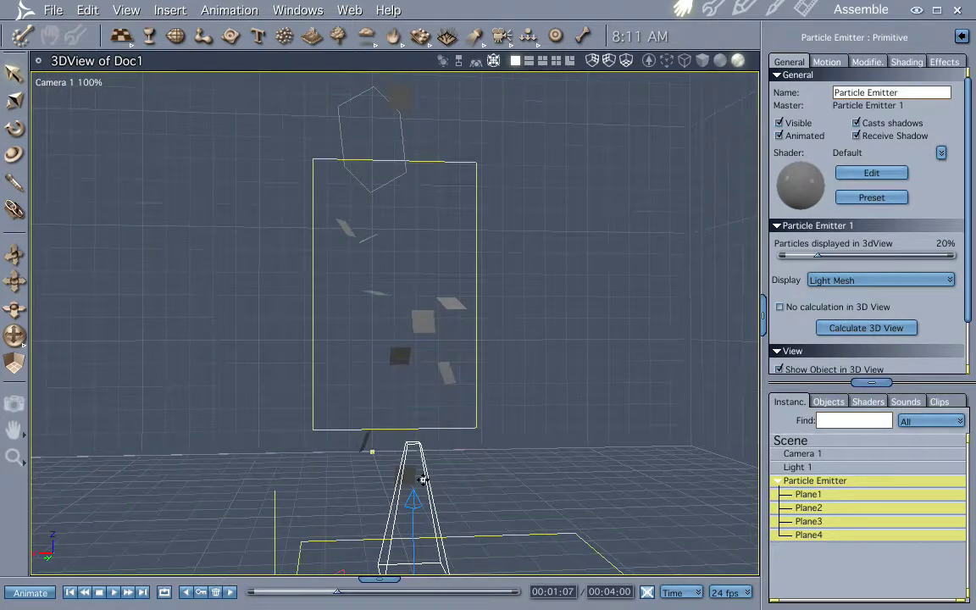
key("ctrl+r")
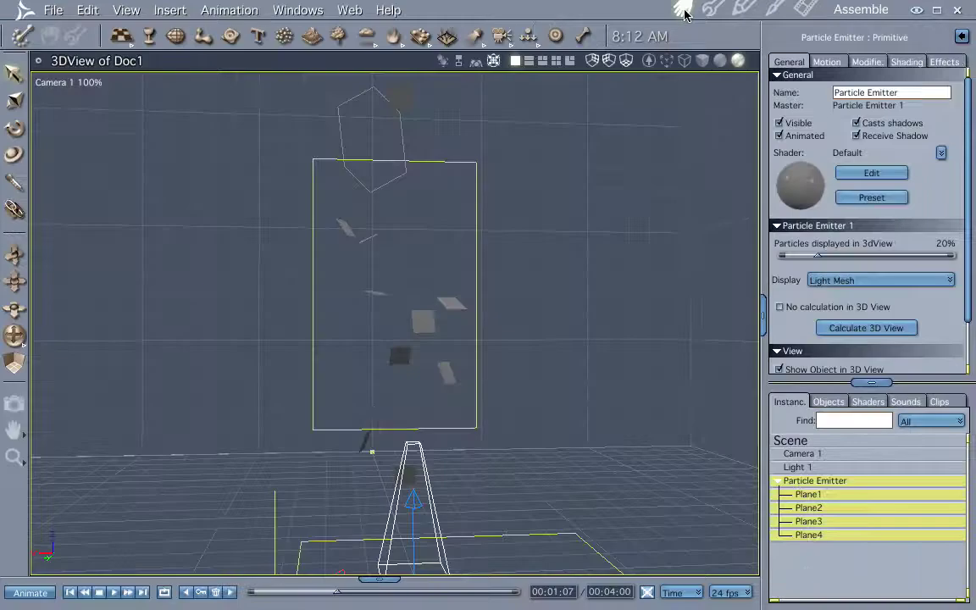
left_click(684, 11)
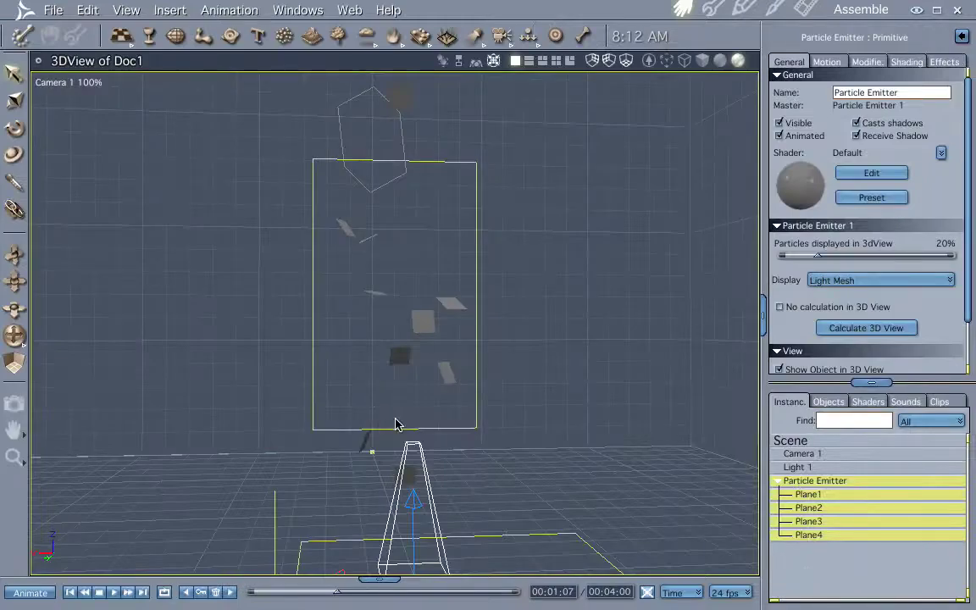